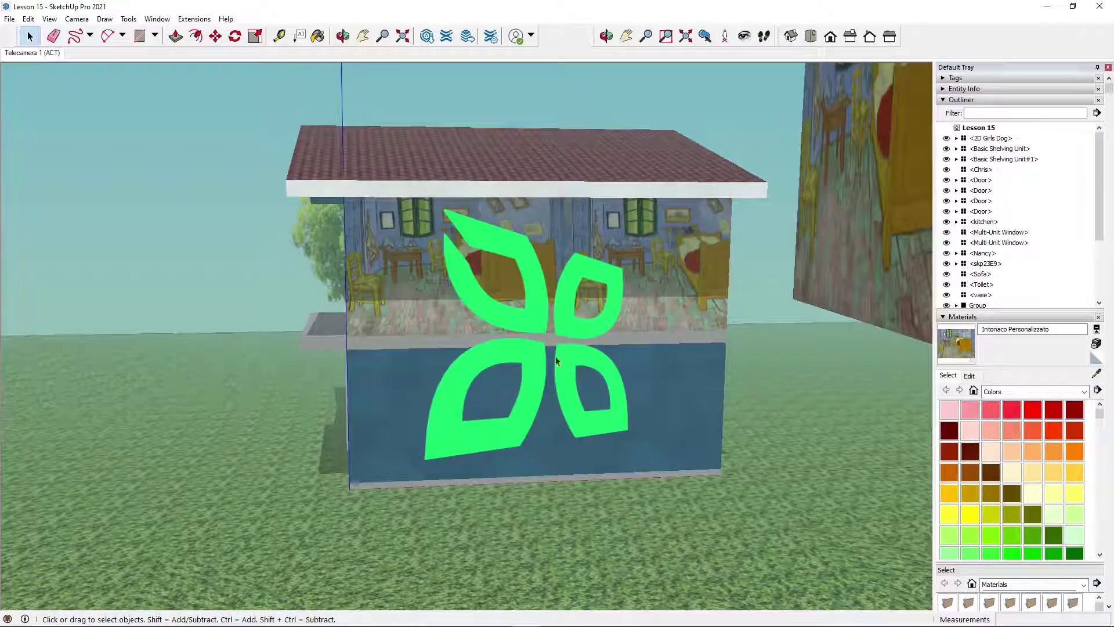
# Examine the house model, the green logo image on its side wall and the separate painting image beside it
pyautogui.moveTo(776, 335)
pyautogui.keyDown('shift'); pyautogui.mouseDown(button='middle')
pyautogui.moveTo(599, 393)
pyautogui.moveTo(749, 398)
pyautogui.mouseUp(button='middle'); pyautogui.keyUp('shift')
pyautogui.scroll(-2, 577, 386)
pyautogui.scroll(-3, 588, 377)
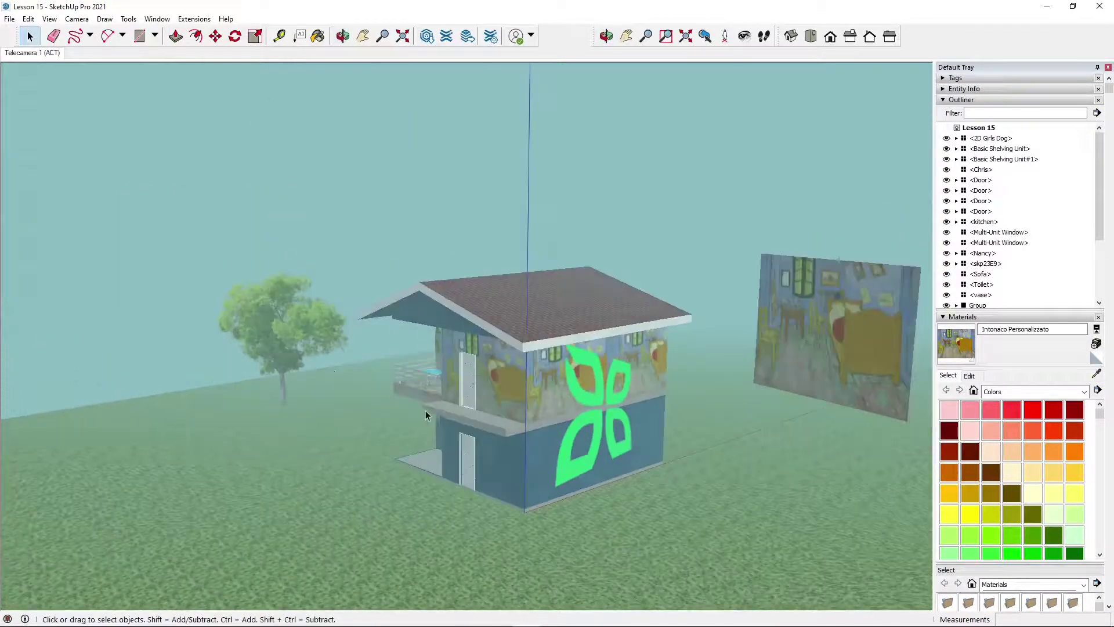
pyautogui.moveTo(406, 406); pyautogui.dragTo(450, 408, button='middle')
pyautogui.keyDown('shift'); pyautogui.moveTo(753, 400); pyautogui.dragTo(642, 413, button='middle'); pyautogui.keyUp('shift')
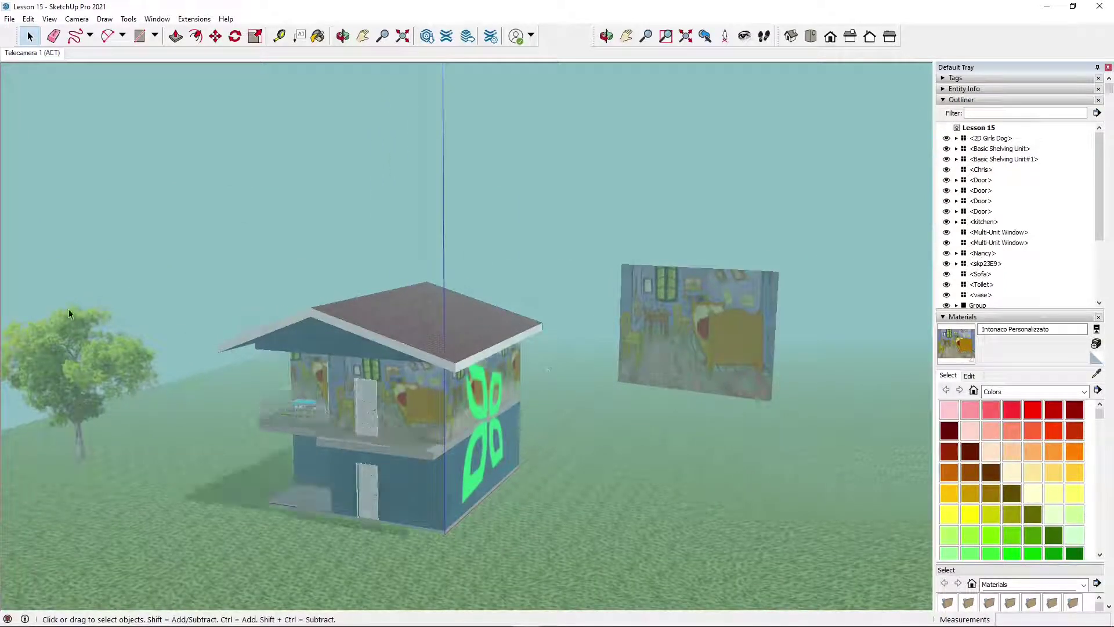
pyautogui.moveTo(336, 429)
pyautogui.mouseDown(button='middle')
pyautogui.moveTo(573, 393)
pyautogui.moveTo(391, 381)
pyautogui.moveTo(415, 399)
pyautogui.moveTo(450, 391)
pyautogui.moveTo(487, 353)
pyautogui.mouseUp(button='middle')
pyautogui.scroll(2, 486, 353)
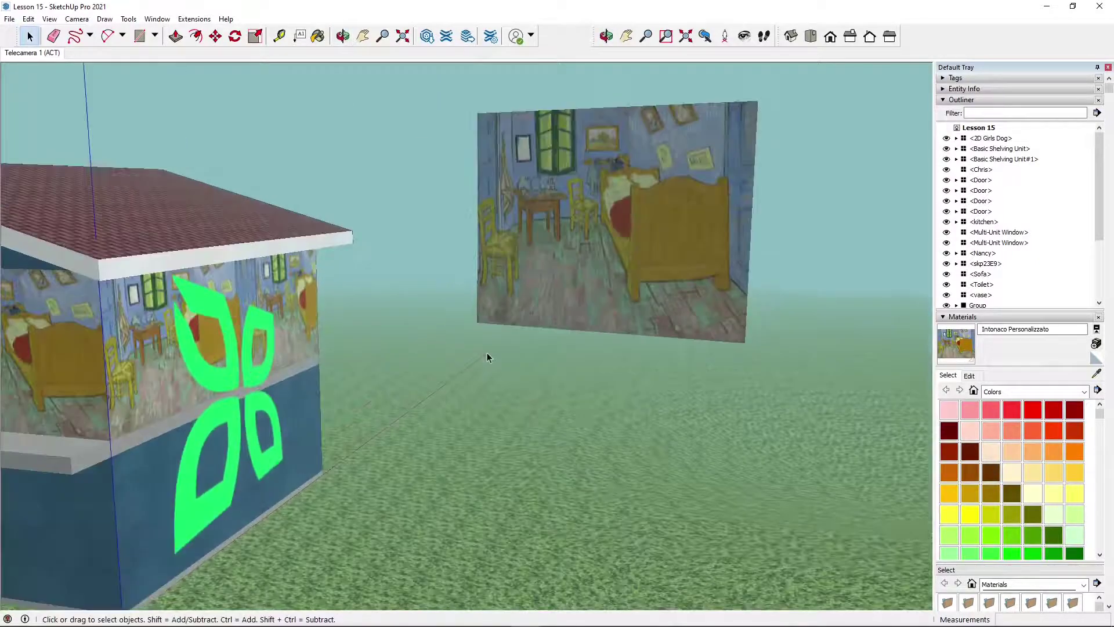
pyautogui.click(650, 224)
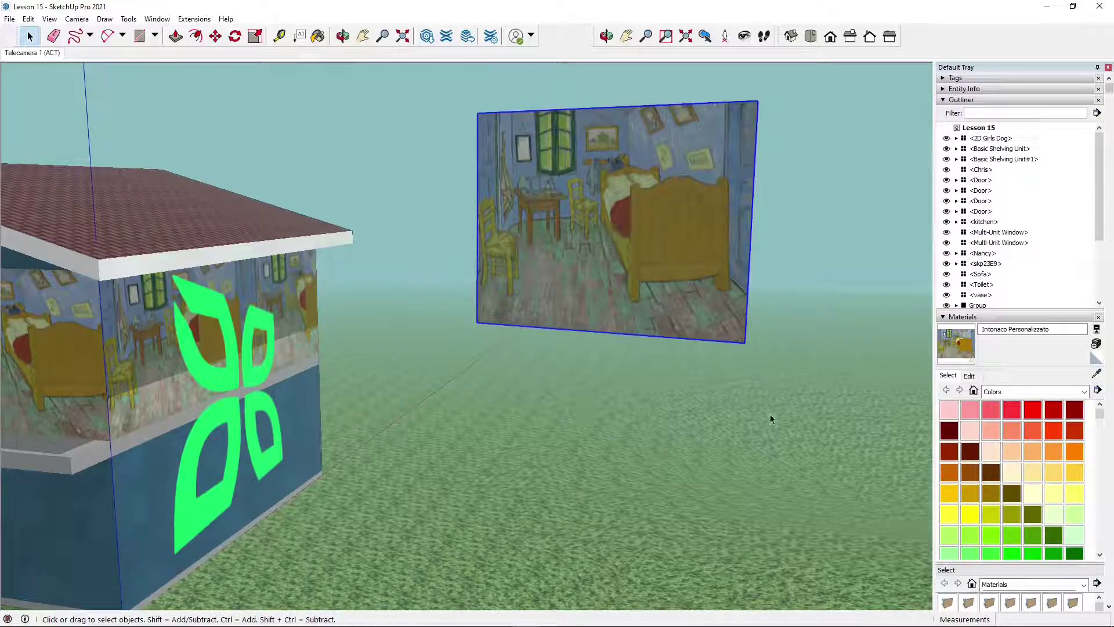
pyautogui.scroll(-2, 793, 394)
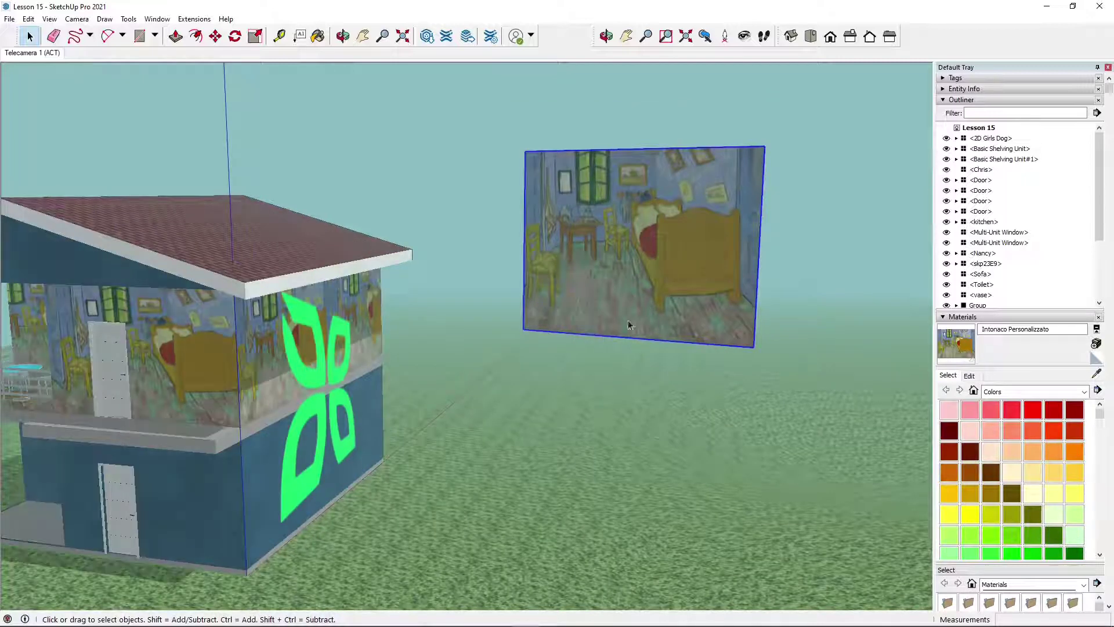
pyautogui.moveTo(453, 256)
pyautogui.mouseDown(button='middle')
pyautogui.moveTo(442, 238)
pyautogui.moveTo(649, 207)
pyautogui.mouseUp(button='middle')
pyautogui.moveTo(631, 483)
pyautogui.keyDown('shift'); pyautogui.mouseDown(button='middle')
pyautogui.moveTo(585, 473)
pyautogui.moveTo(641, 471)
pyautogui.moveTo(624, 477)
pyautogui.mouseUp(button='middle'); pyautogui.keyUp('shift')
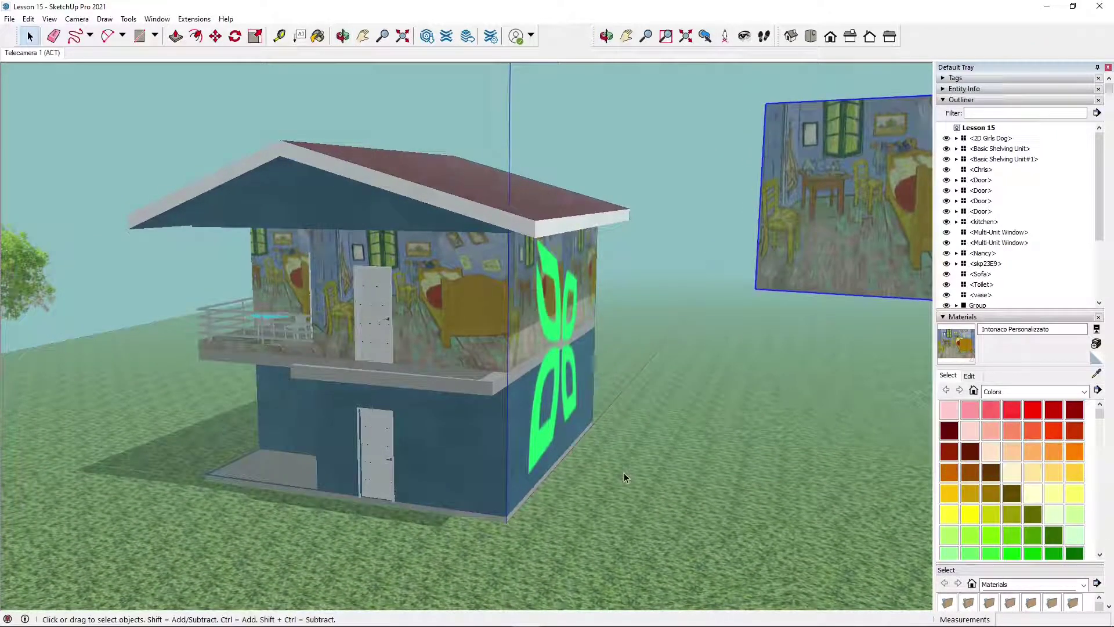
# Open the Extension Warehouse and search it for "light"
pyautogui.click(455, 44)
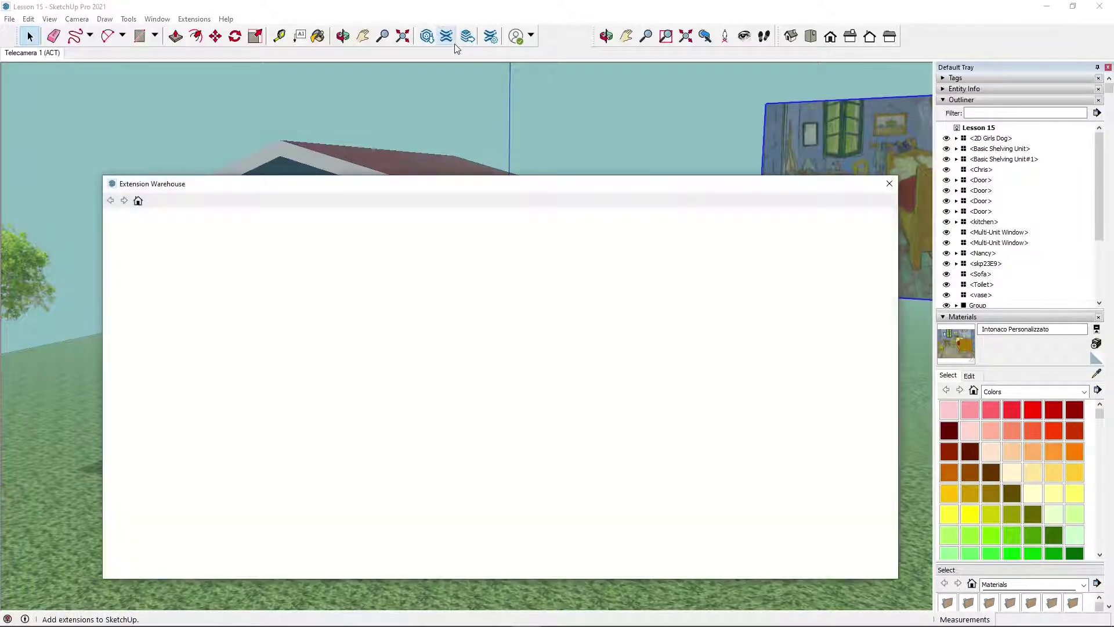
pyautogui.moveTo(379, 188); pyautogui.dragTo(382, 165)
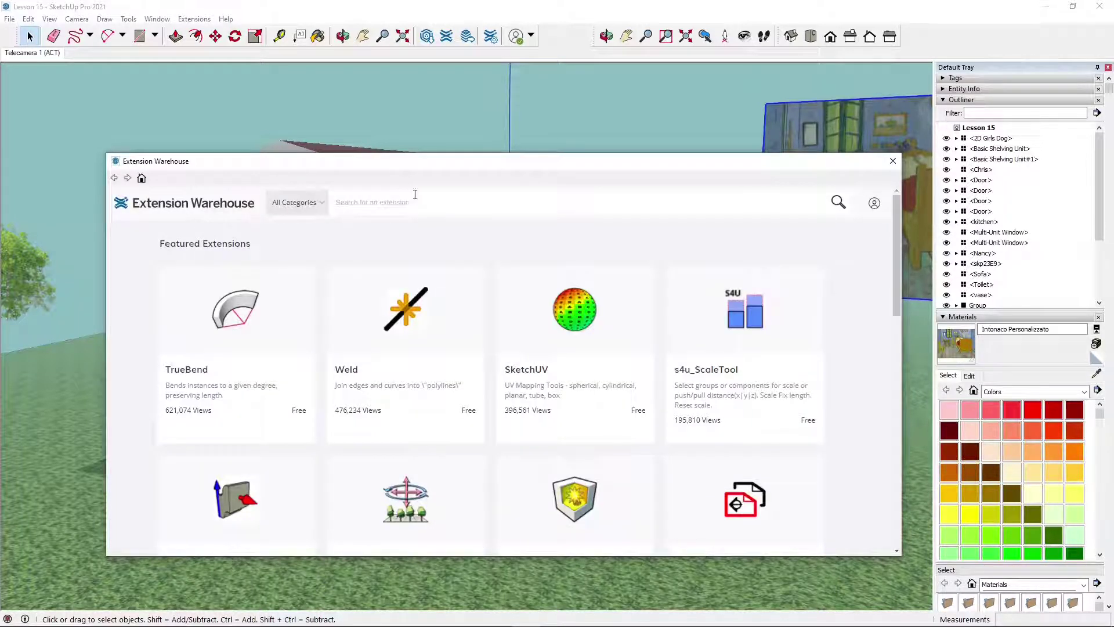
pyautogui.click(423, 203)
pyautogui.write('light')
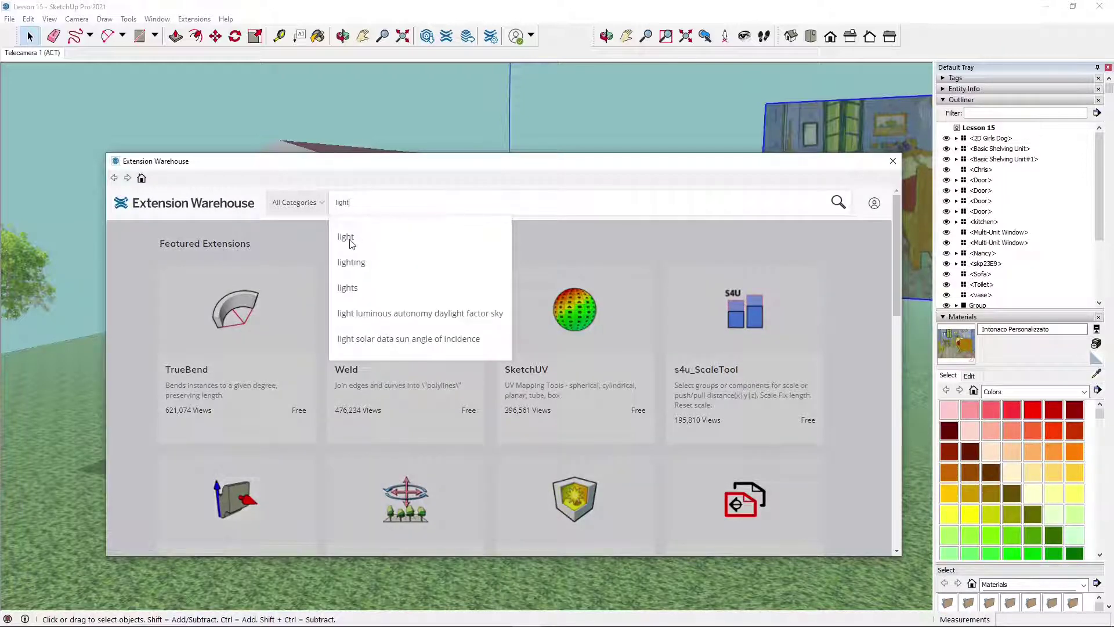
pyautogui.click(348, 238)
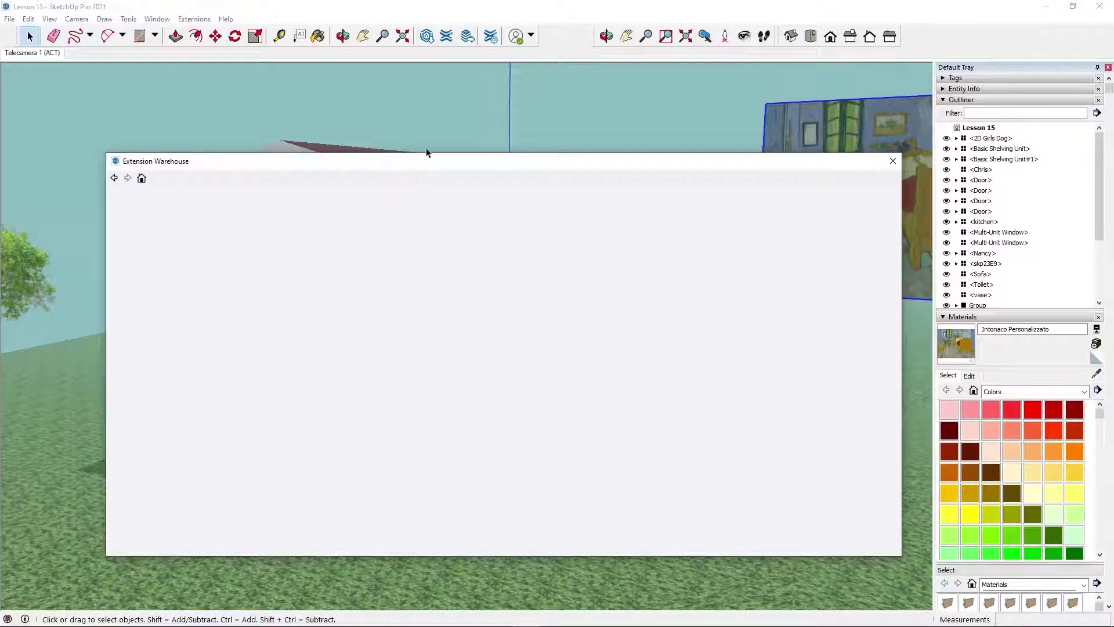
pyautogui.moveTo(427, 163); pyautogui.dragTo(429, 144)
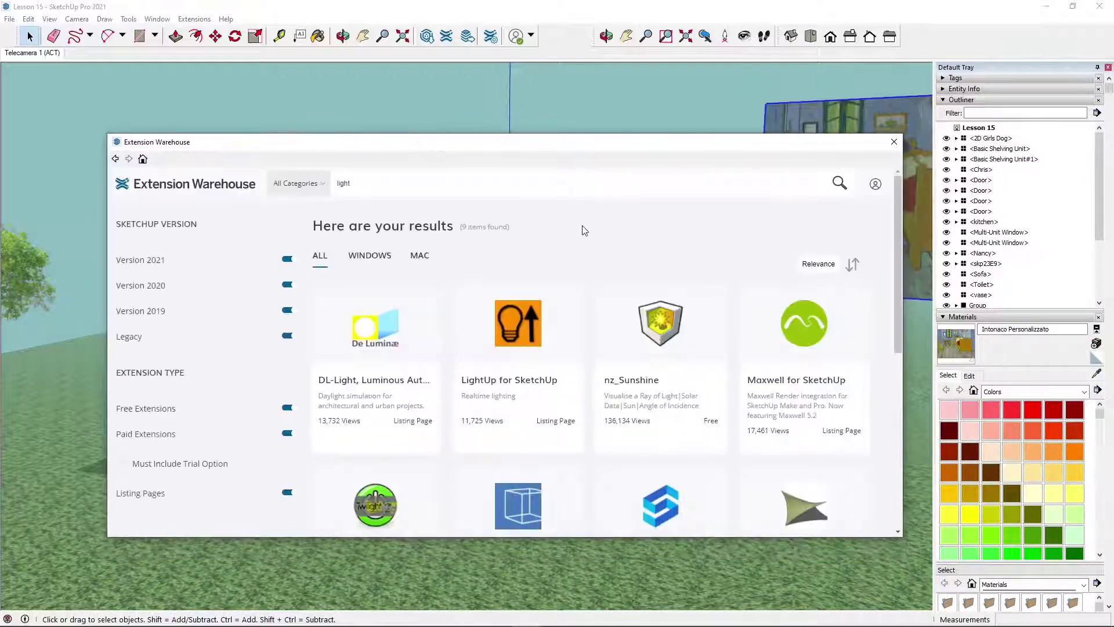
# Look through the light extensions found and replace the Extension Warehouse search text with "uv map"
pyautogui.scroll(-1, 546, 237)
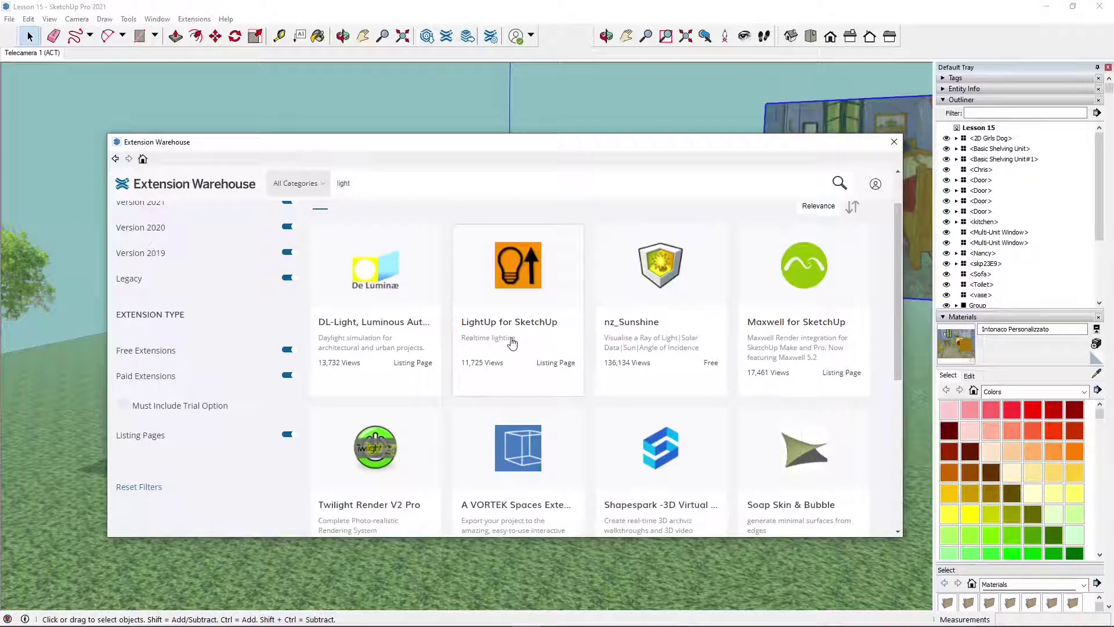
pyautogui.scroll(1, 394, 271)
pyautogui.doubleClick(365, 193)
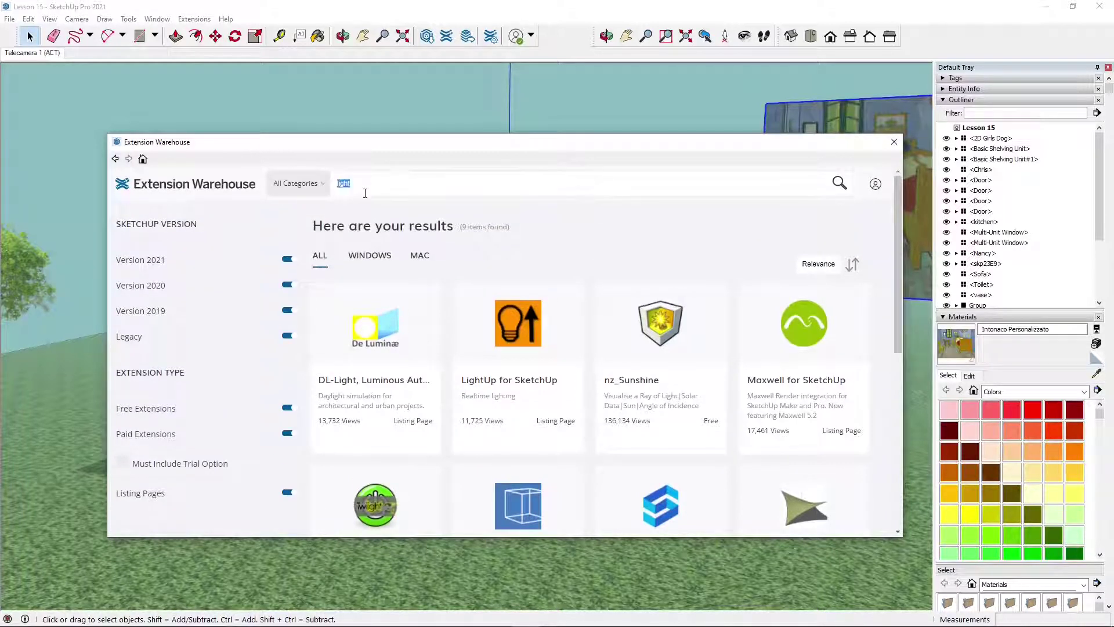
pyautogui.write('uv map')
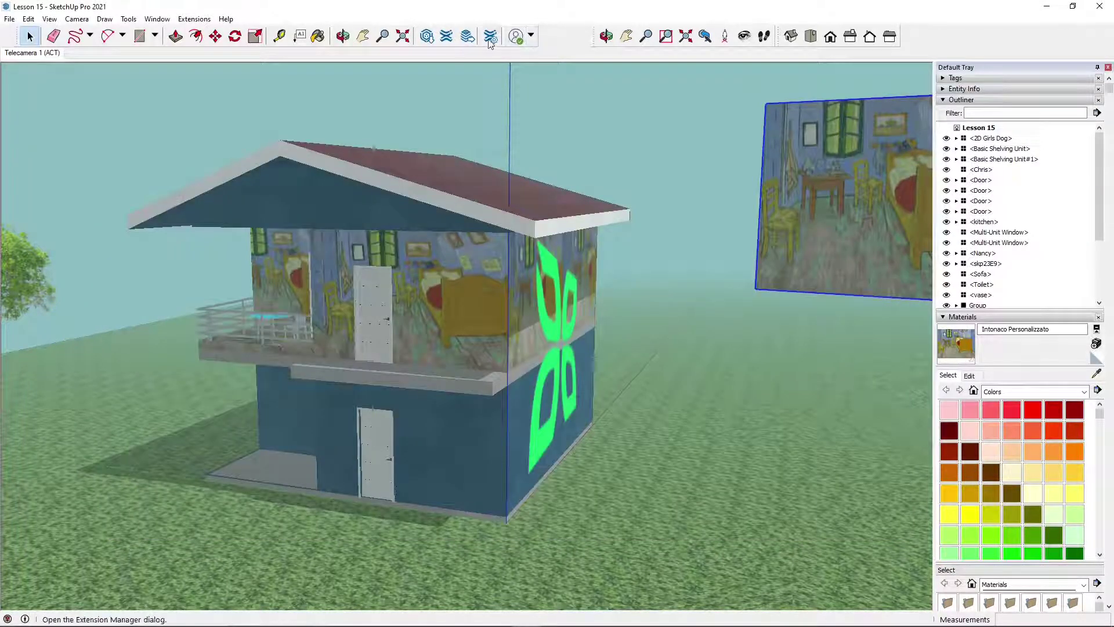
# Review the installed extensions in the Extension Manager and close it
pyautogui.click(490, 38)
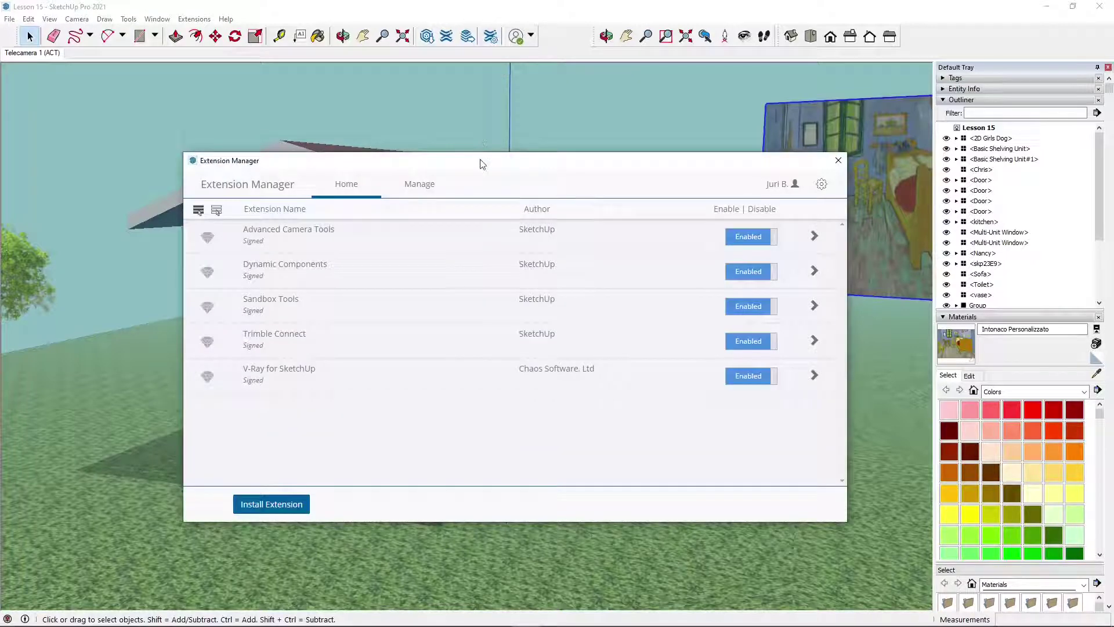
pyautogui.moveTo(480, 164); pyautogui.dragTo(489, 116)
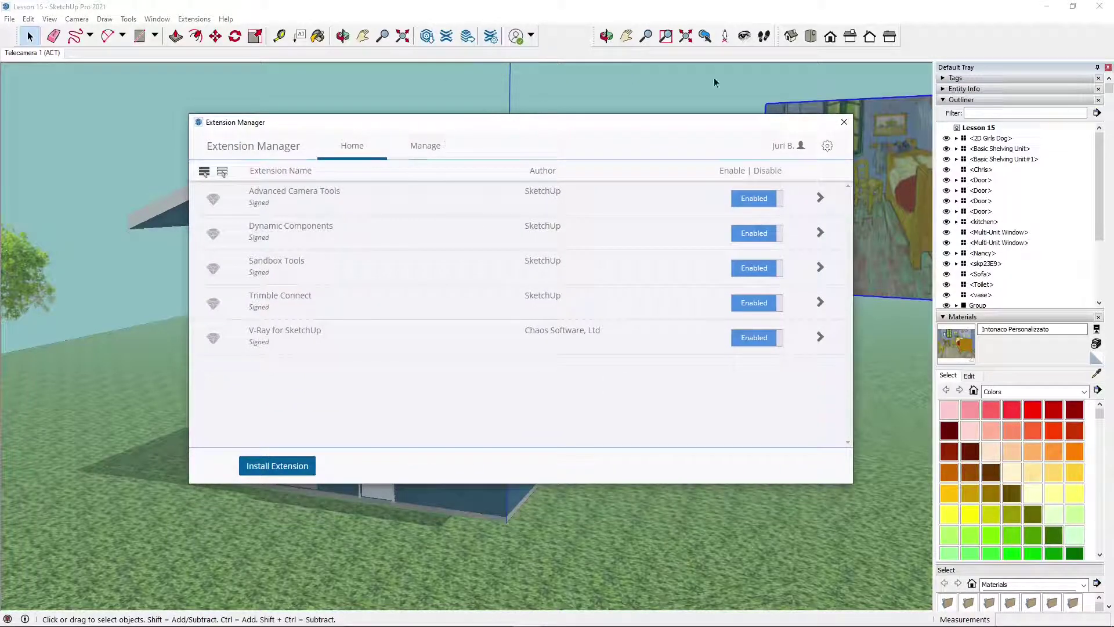
pyautogui.click(843, 123)
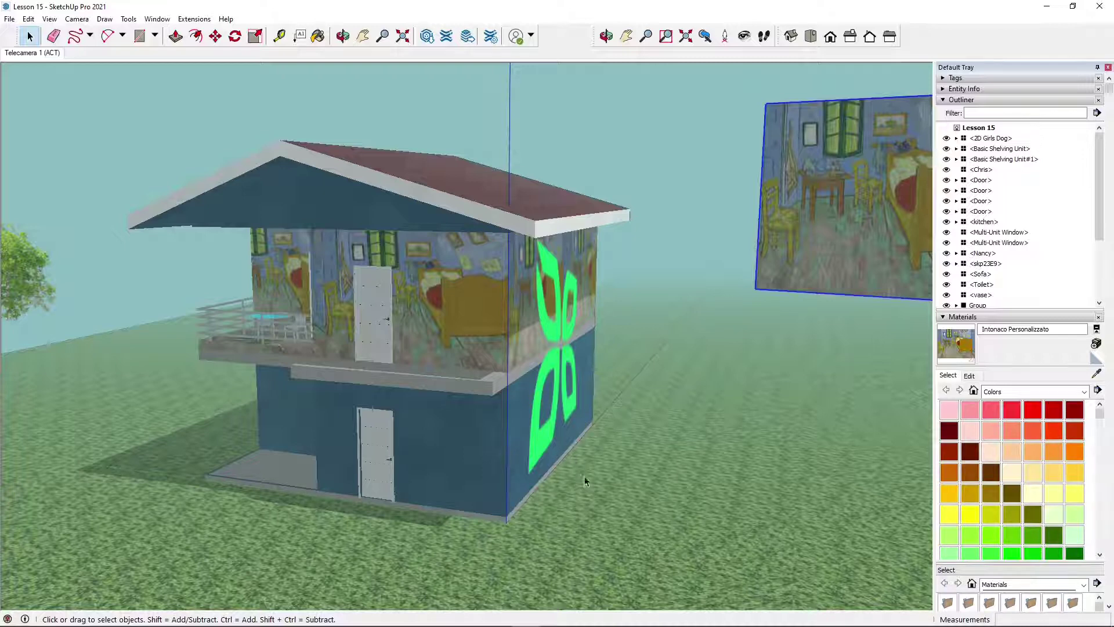
# Inspect the house from above and from the front corner, including the roof, the textured upper floor and the logo wall
pyautogui.press('o')
pyautogui.moveTo(642, 324); pyautogui.dragTo(636, 436)
pyautogui.press('space')
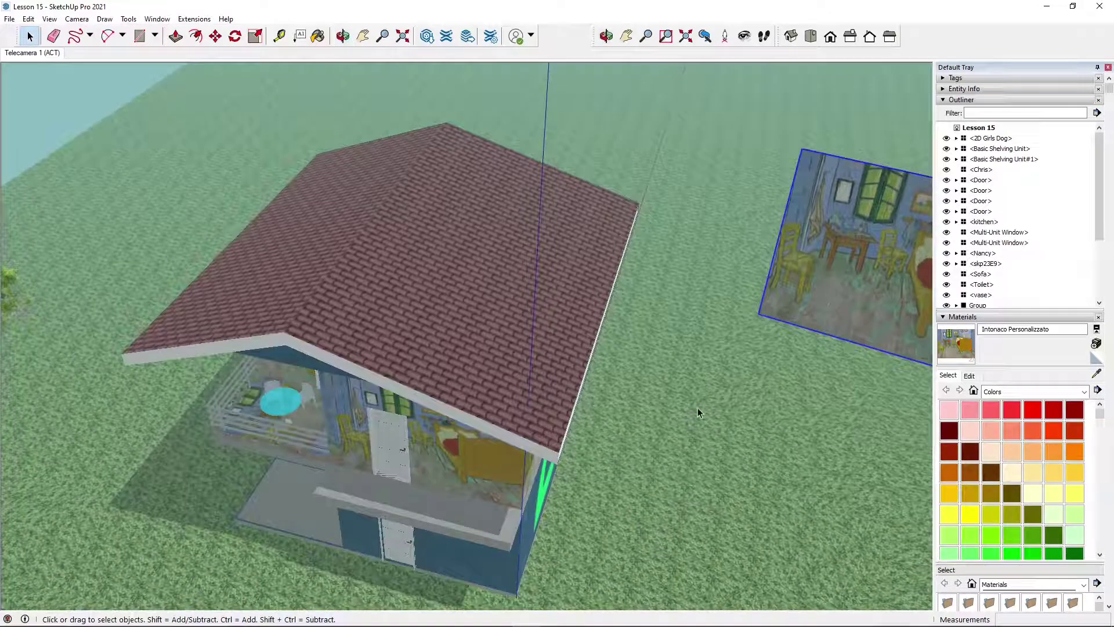
pyautogui.moveTo(687, 441); pyautogui.dragTo(666, 406, button='middle')
pyautogui.moveTo(580, 506); pyautogui.dragTo(560, 409, button='middle')
pyautogui.moveTo(567, 465); pyautogui.dragTo(581, 195, button='middle')
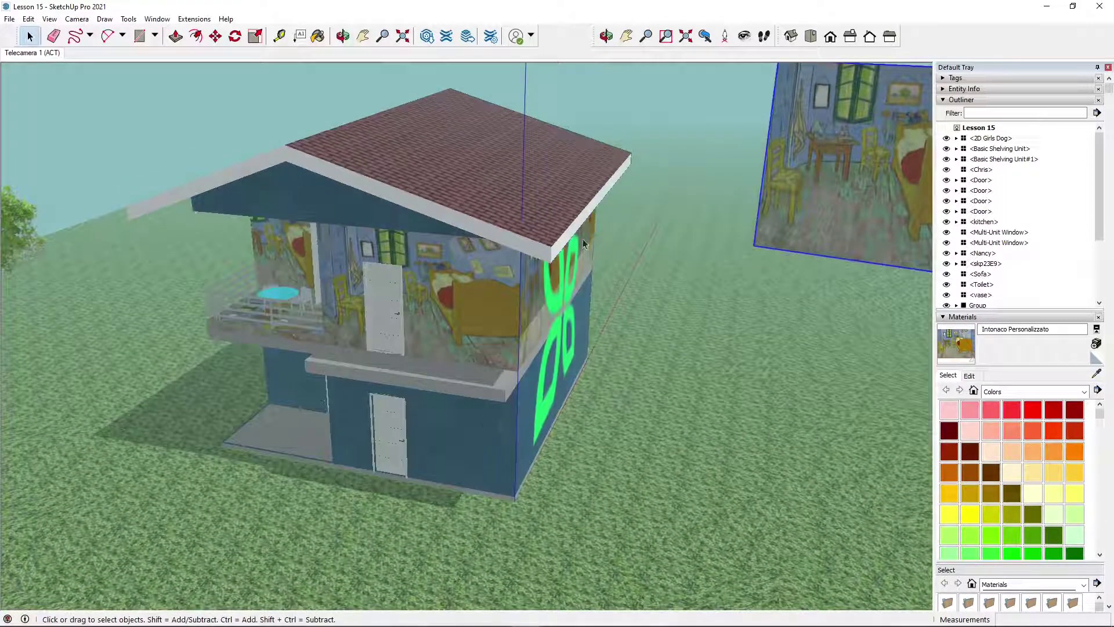
pyautogui.moveTo(704, 377); pyautogui.dragTo(716, 355, button='middle')
pyautogui.moveTo(604, 334); pyautogui.dragTo(629, 355, button='middle')
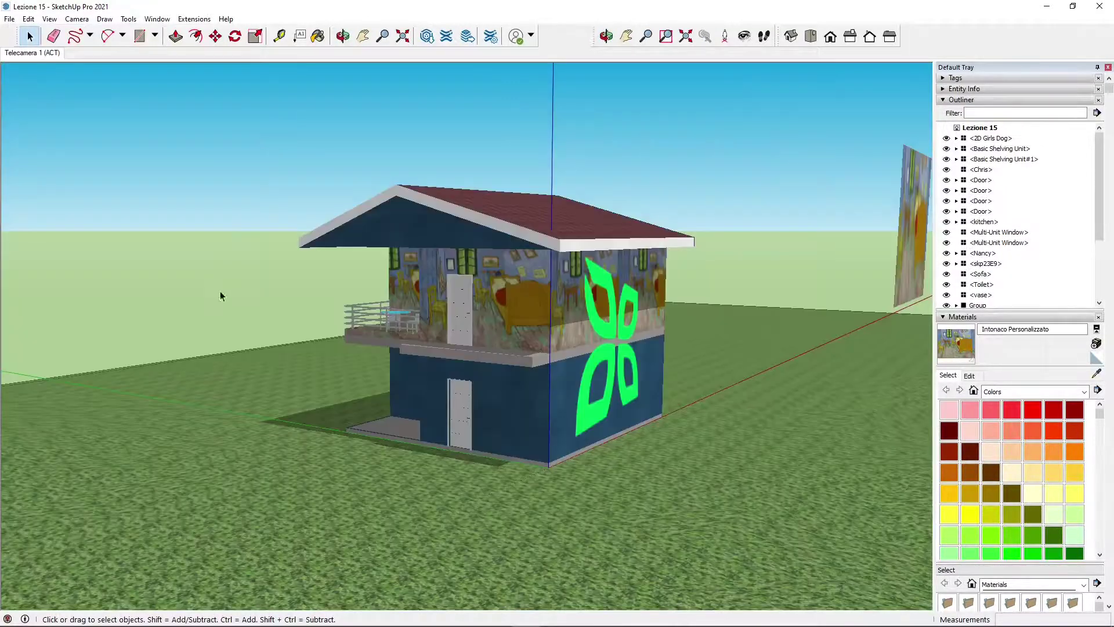
# Delete the free-standing painting image beside the house and the green logo image on its side wall
pyautogui.scroll(-3, 220, 291)
pyautogui.moveTo(238, 256); pyautogui.dragTo(444, 320, button='middle')
pyautogui.scroll(3, 461, 313)
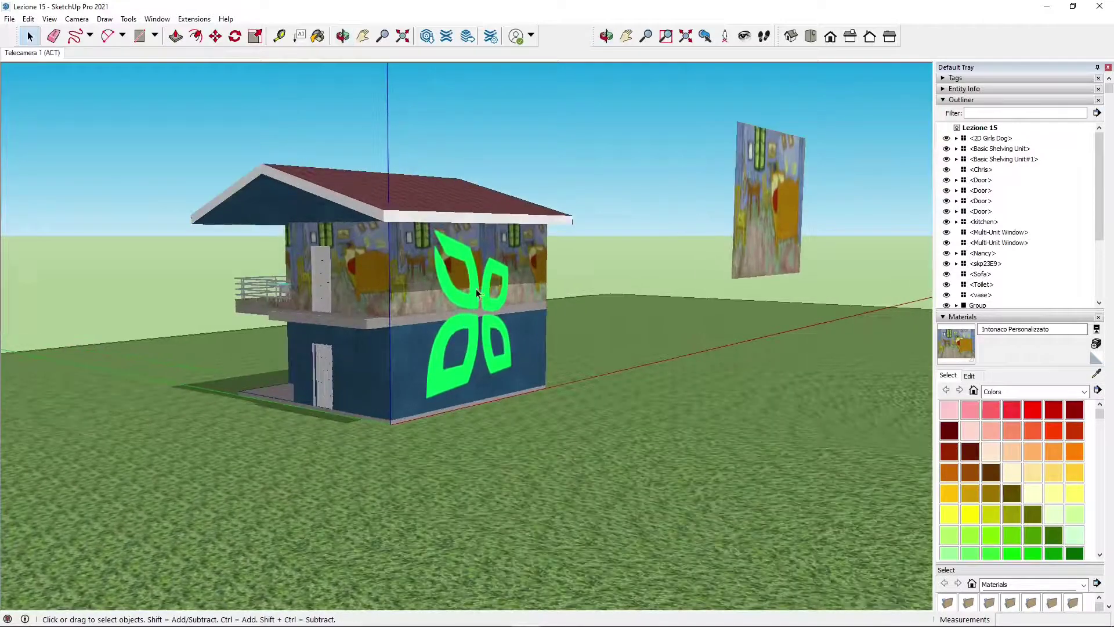
pyautogui.click(747, 177)
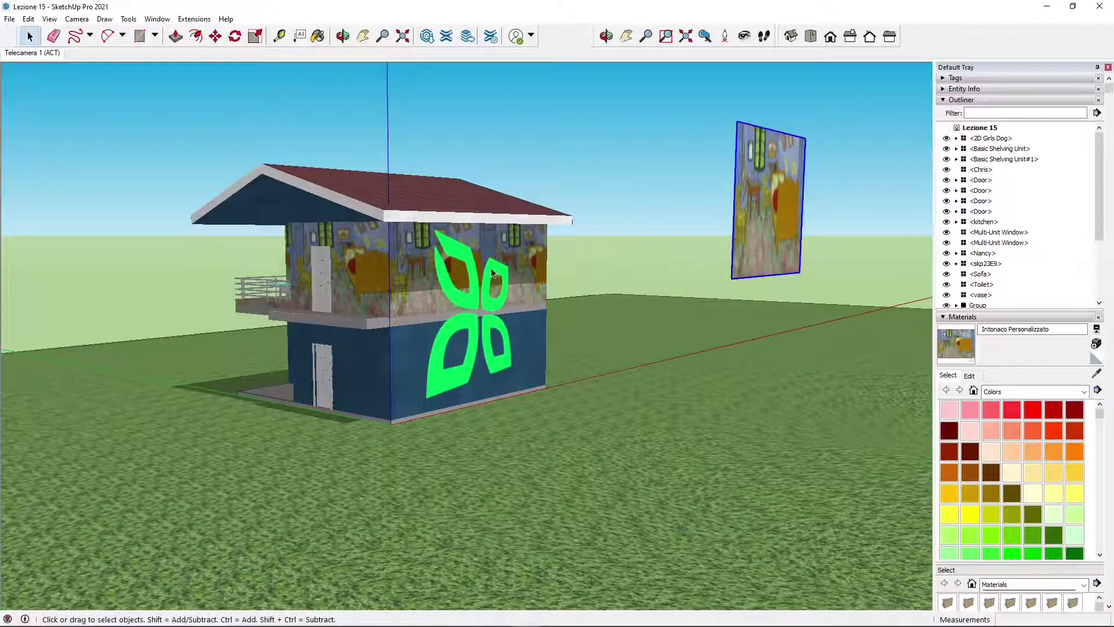
pyautogui.press('Delete')
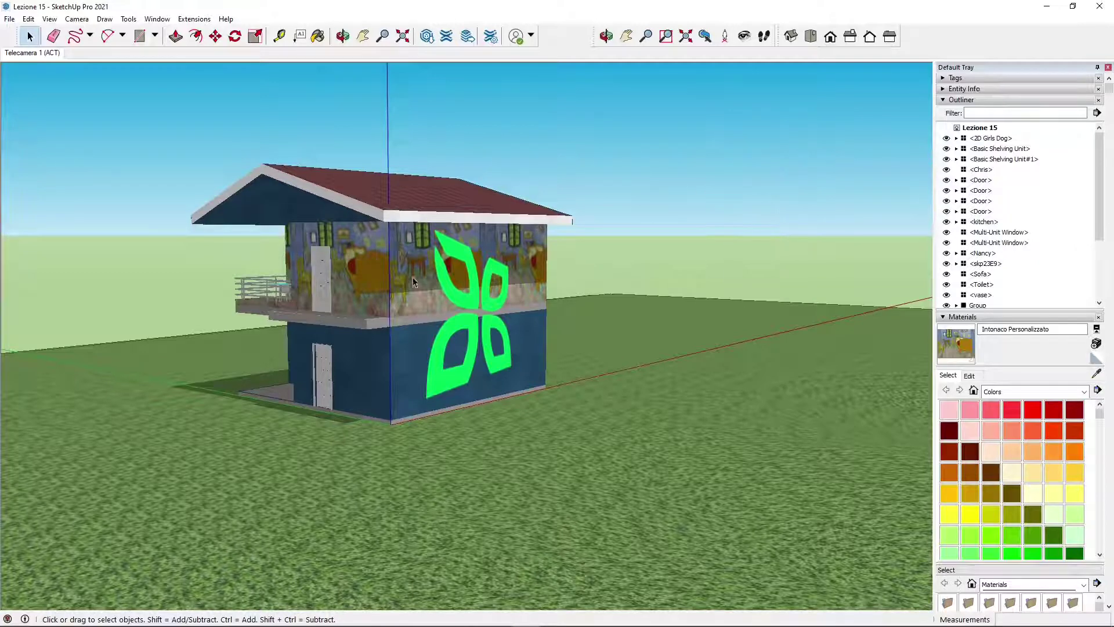
pyautogui.click(499, 275)
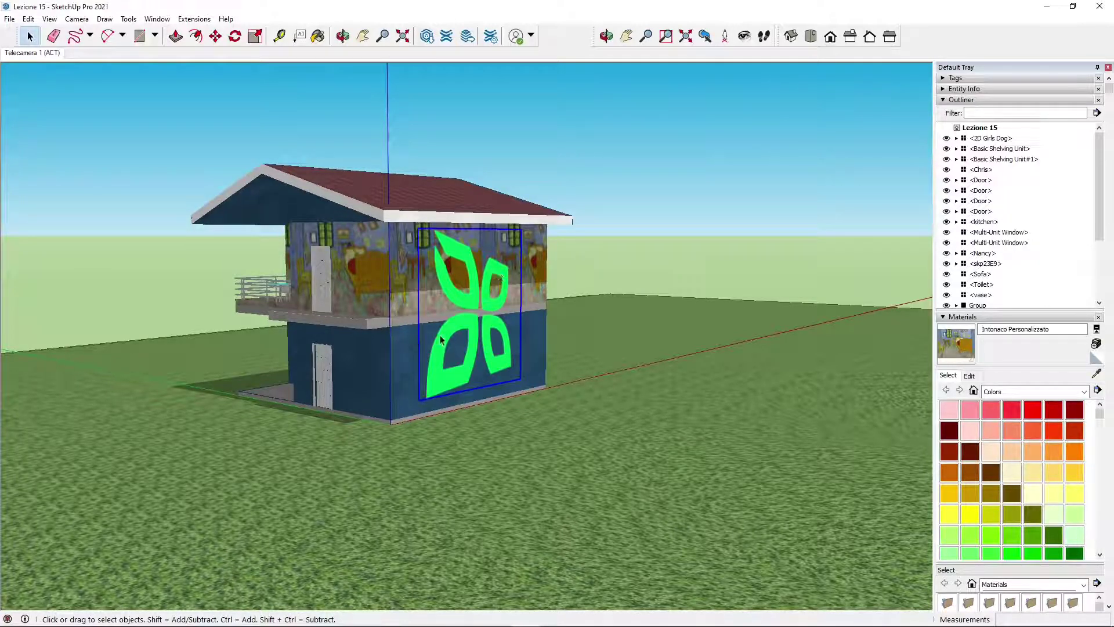
pyautogui.press('Delete')
pyautogui.moveTo(427, 370); pyautogui.dragTo(204, 294, button='middle')
pyautogui.scroll(3, 235, 267)
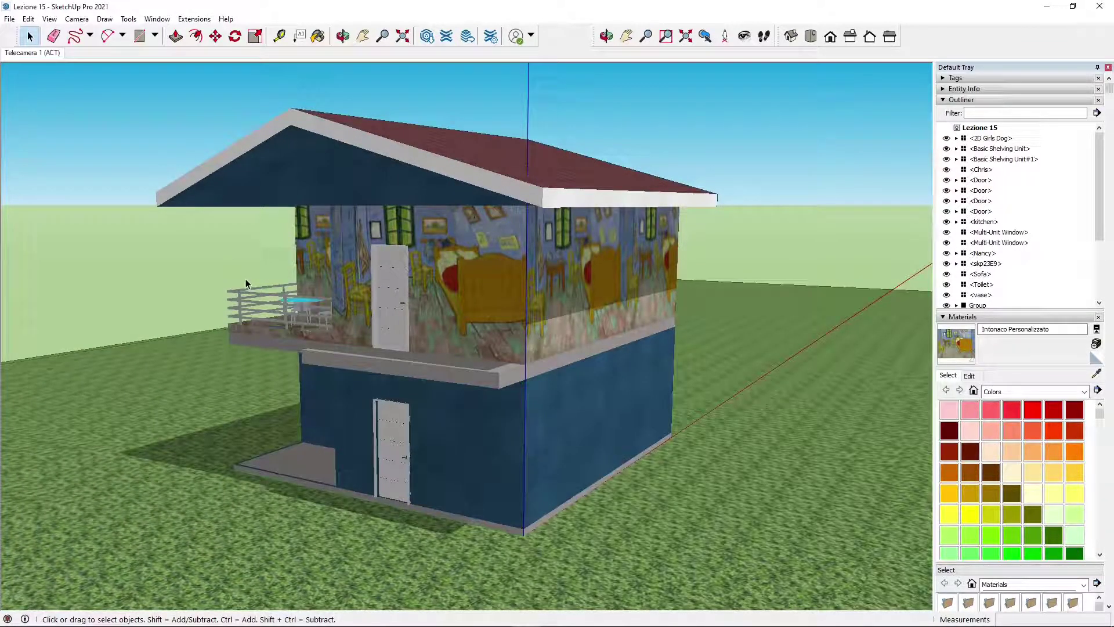
pyautogui.moveTo(350, 284); pyautogui.dragTo(354, 286, button='middle')
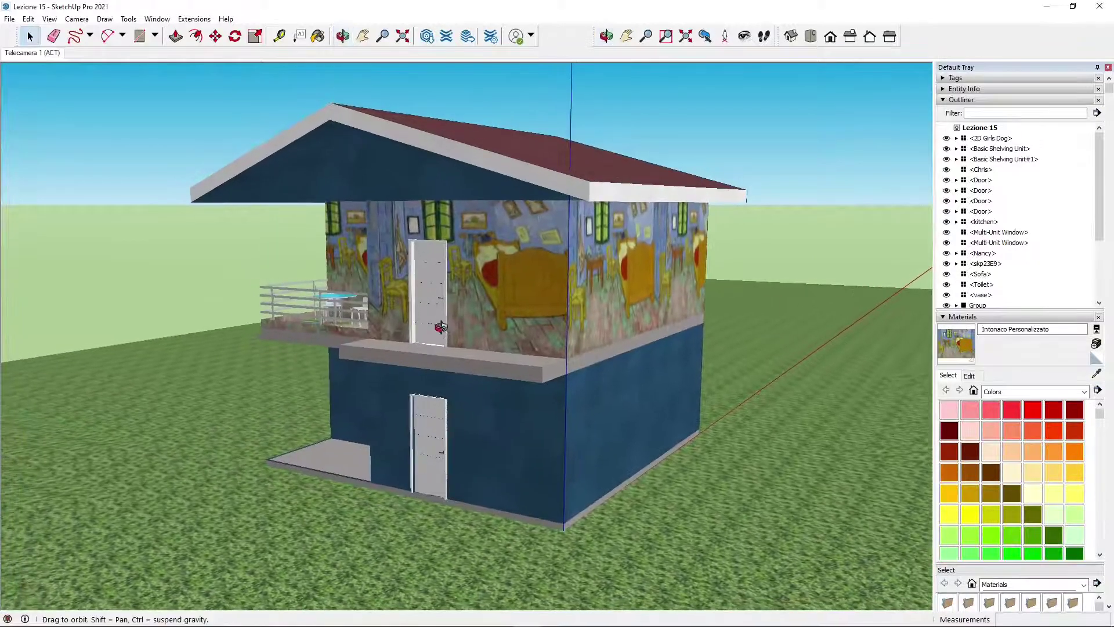
pyautogui.moveTo(438, 326); pyautogui.dragTo(445, 332, button='middle')
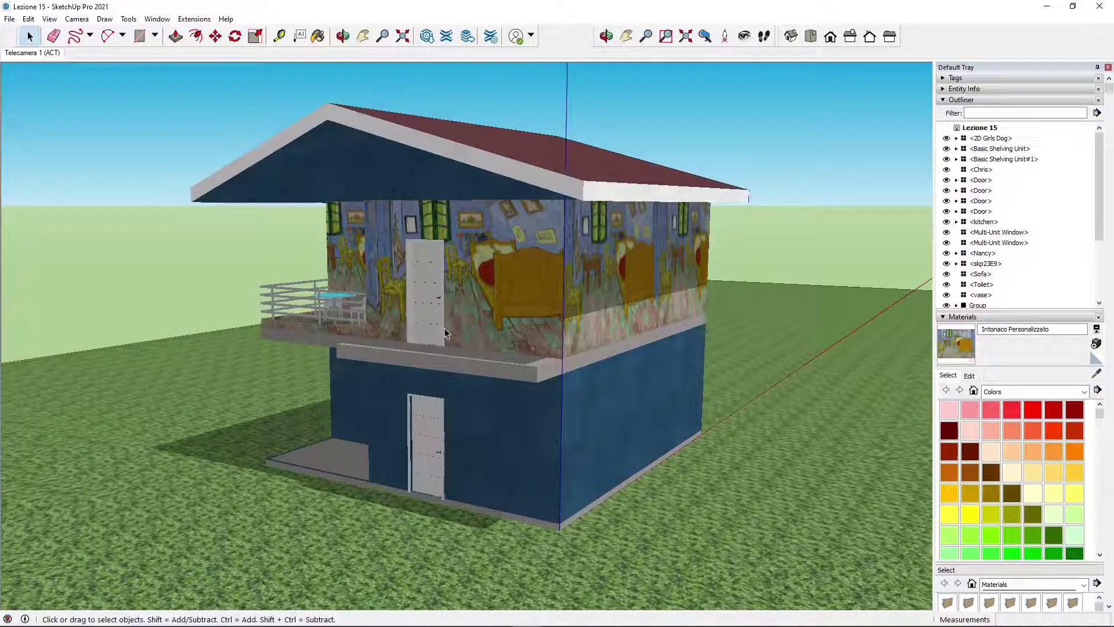
pyautogui.scroll(-1, 424, 292)
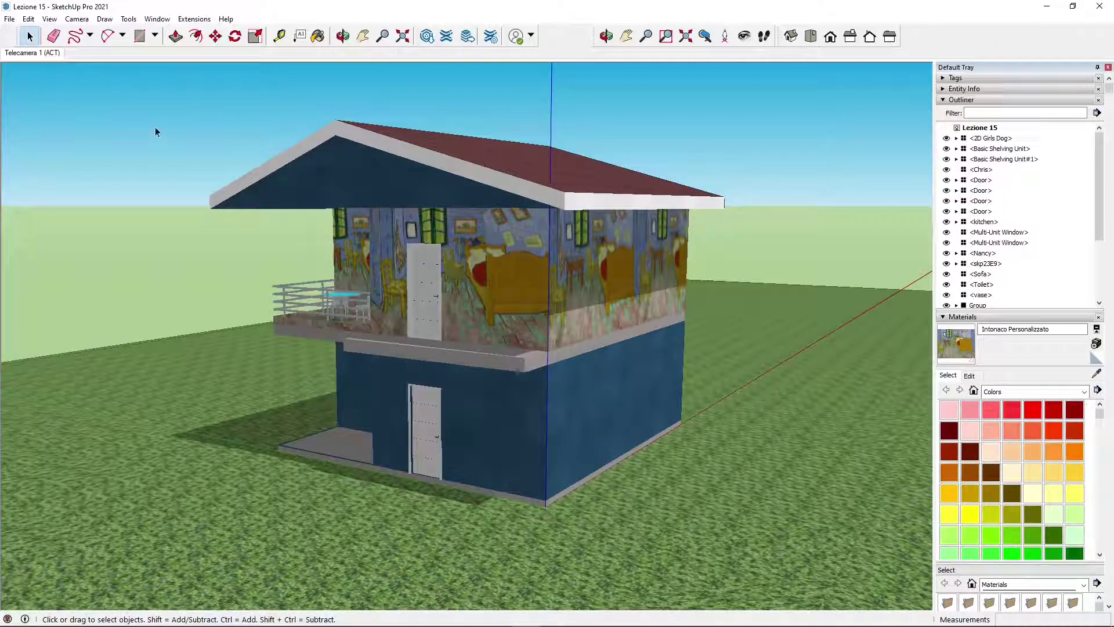
# Start a file import and search the Downloads folder on drive D for "logo"
pyautogui.click(9, 18)
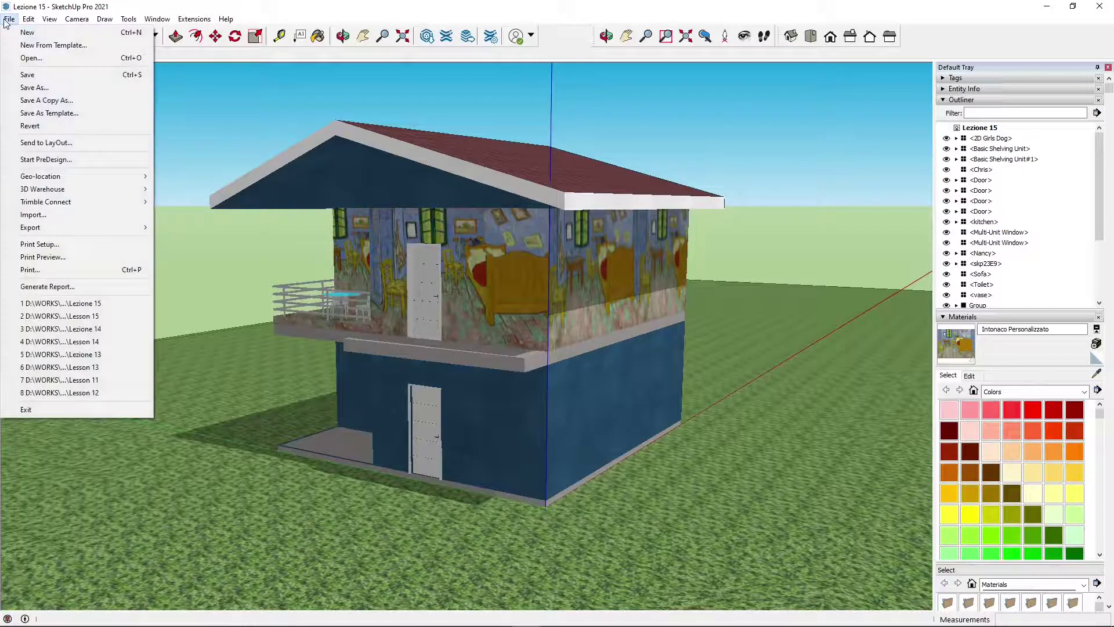
pyautogui.click(43, 215)
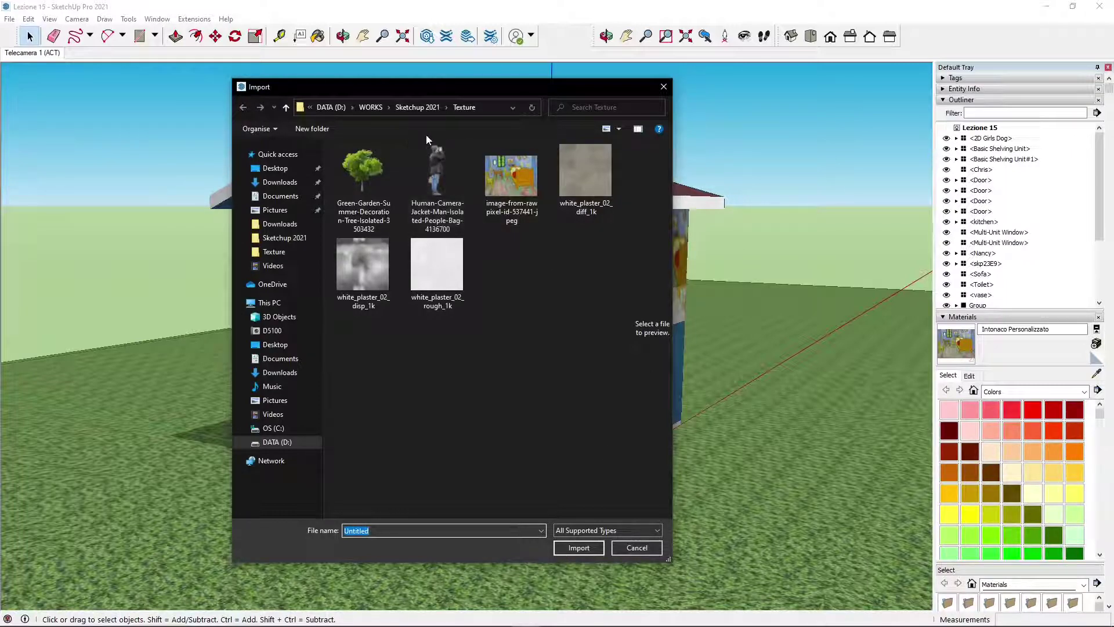
pyautogui.click(370, 108)
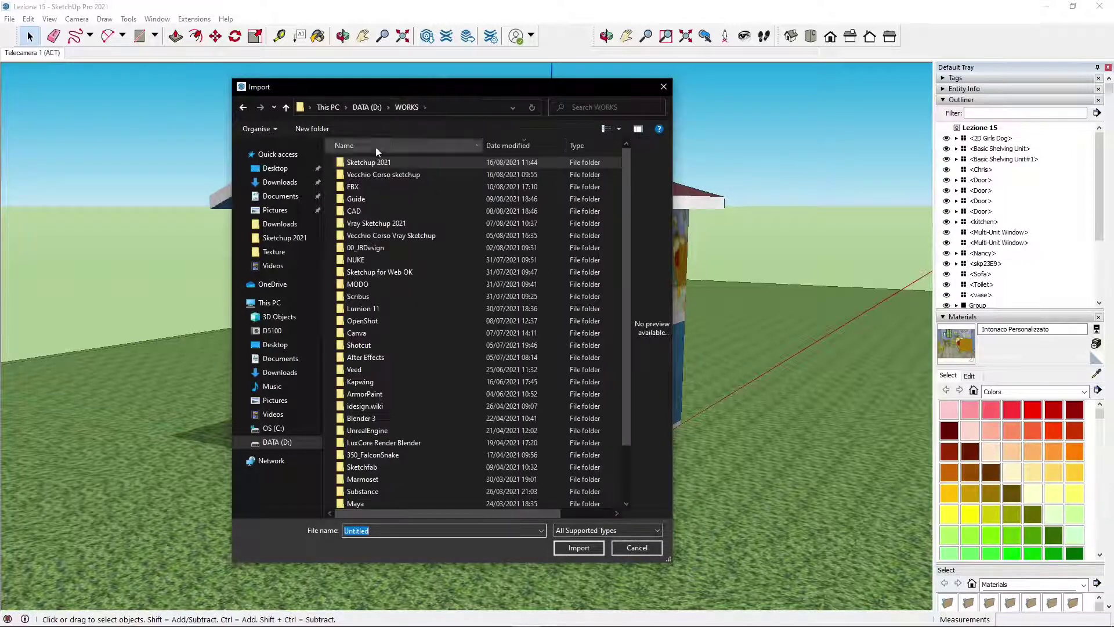
pyautogui.click(367, 108)
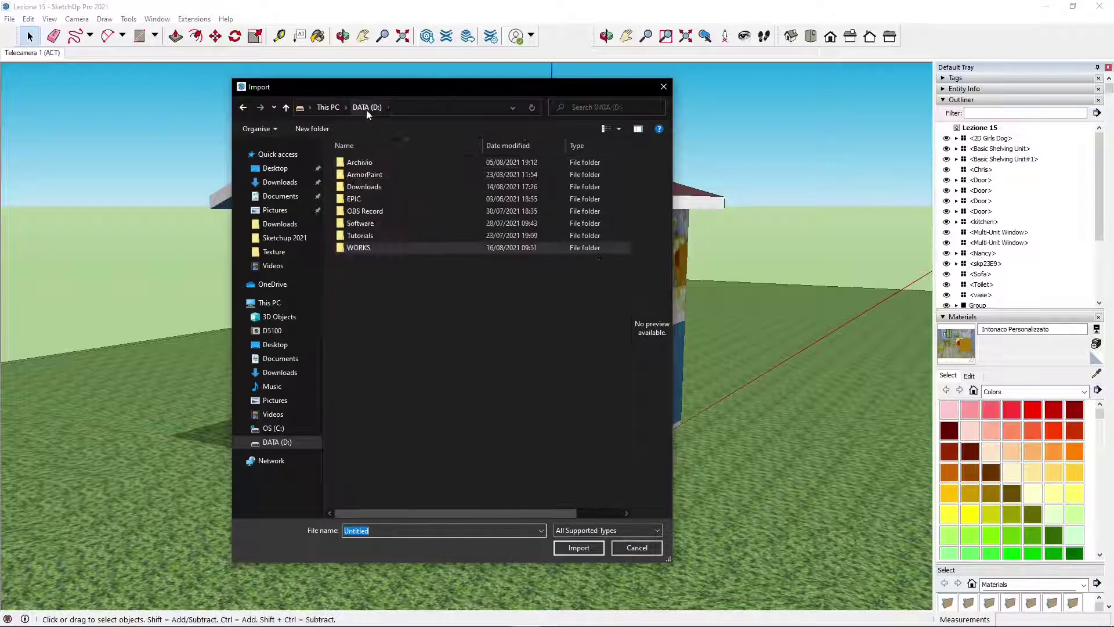
pyautogui.click(371, 188)
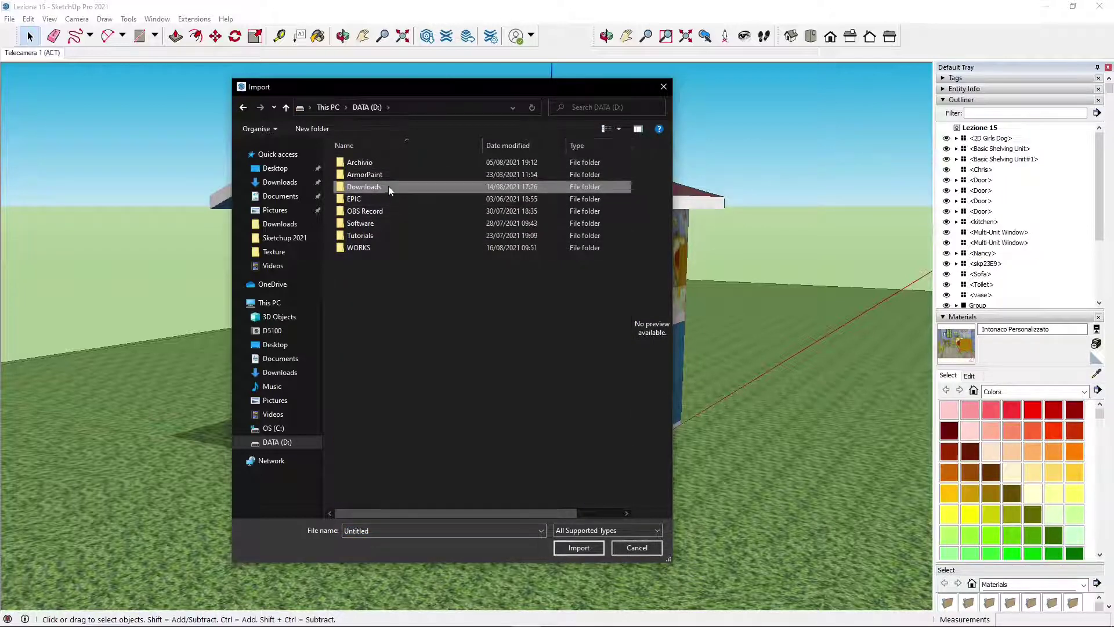
pyautogui.doubleClick(431, 182)
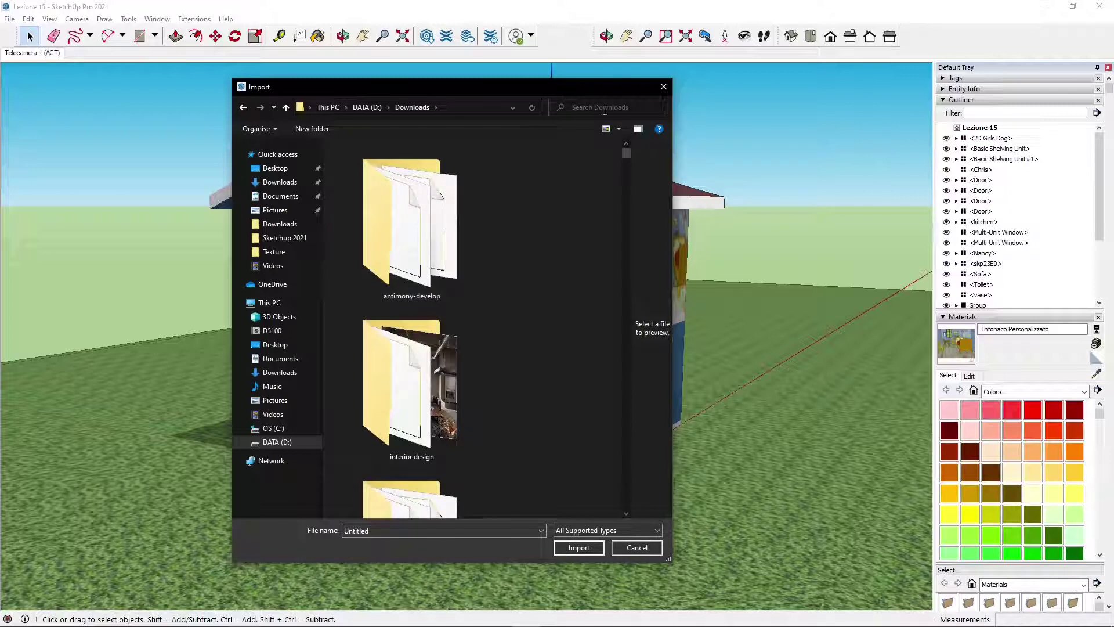
pyautogui.write('logo')
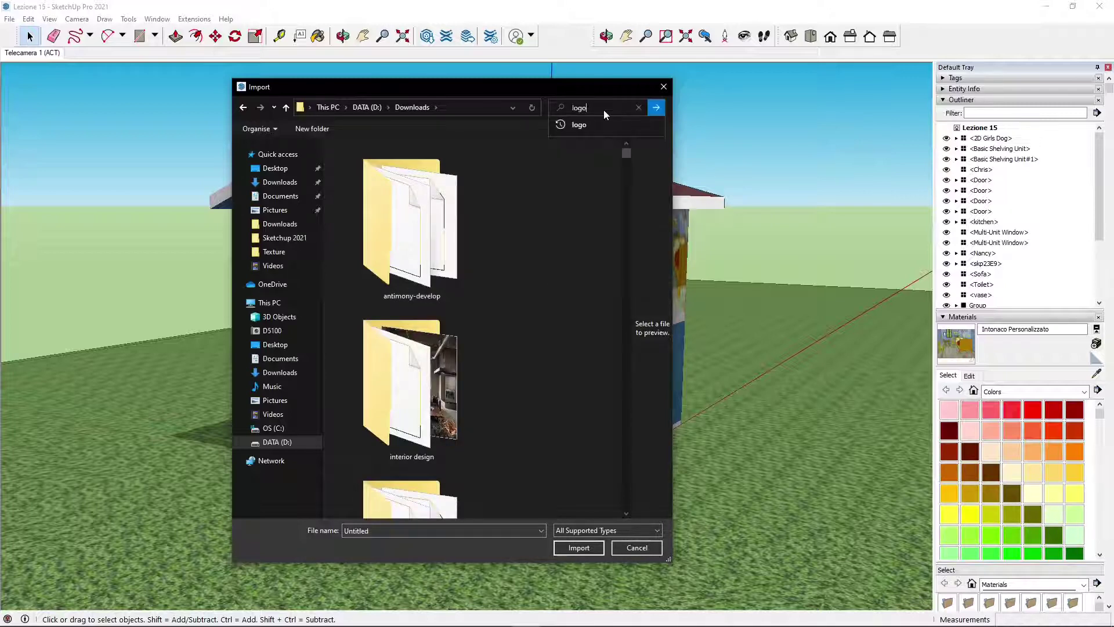
pyautogui.press('Return')
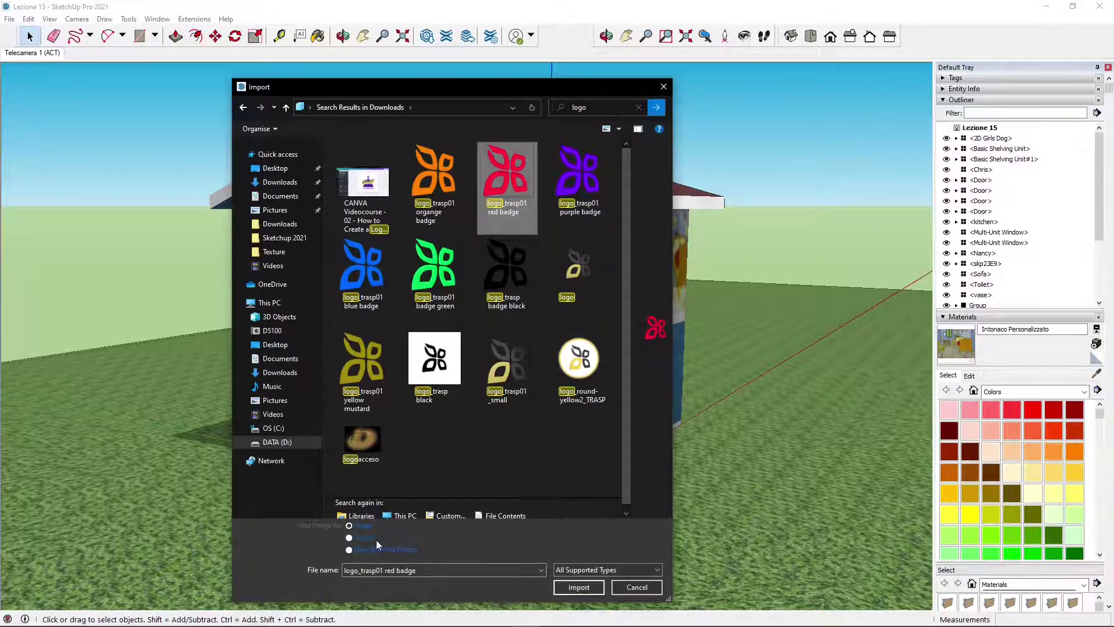
# Import the file "logo_trasp01 red badge" with the option to use it as an image
pyautogui.moveTo(439, 86); pyautogui.dragTo(444, 21)
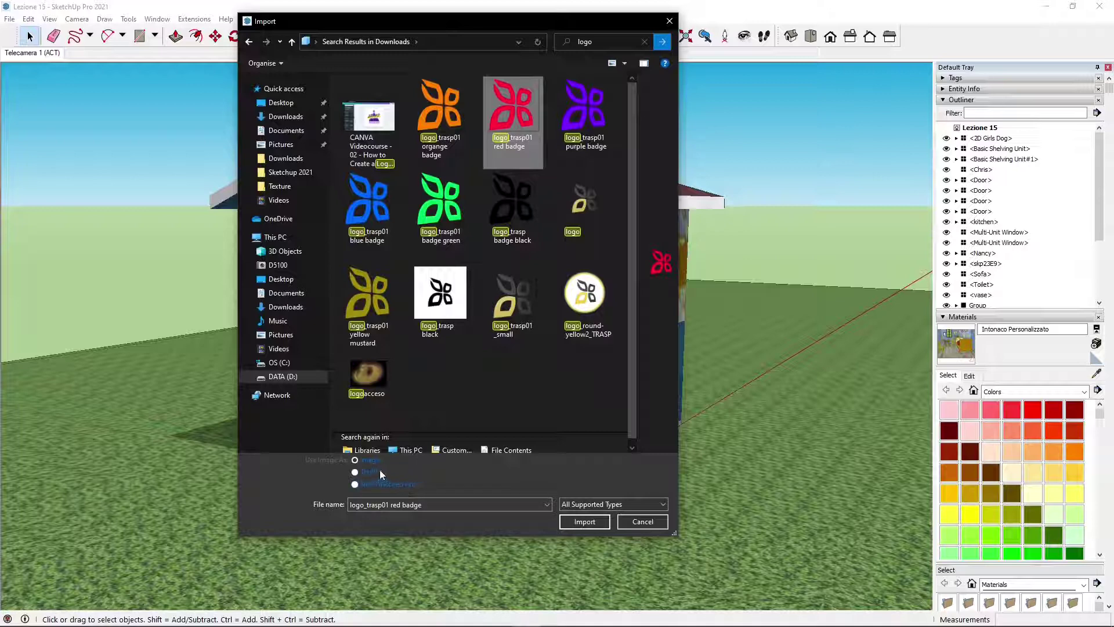
pyautogui.click(370, 472)
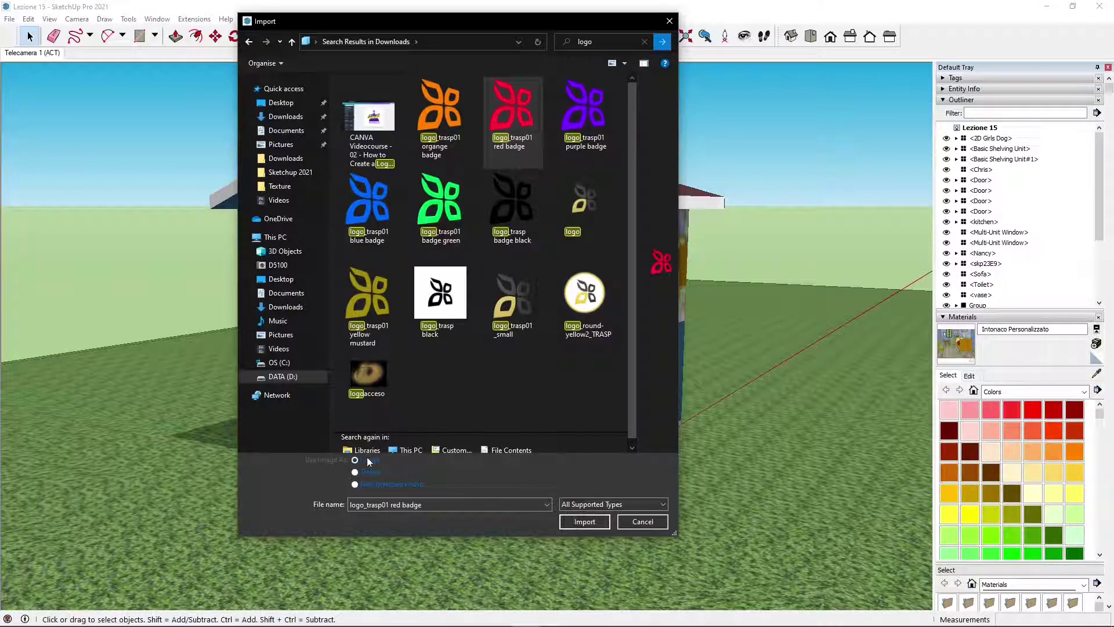
pyautogui.click(582, 521)
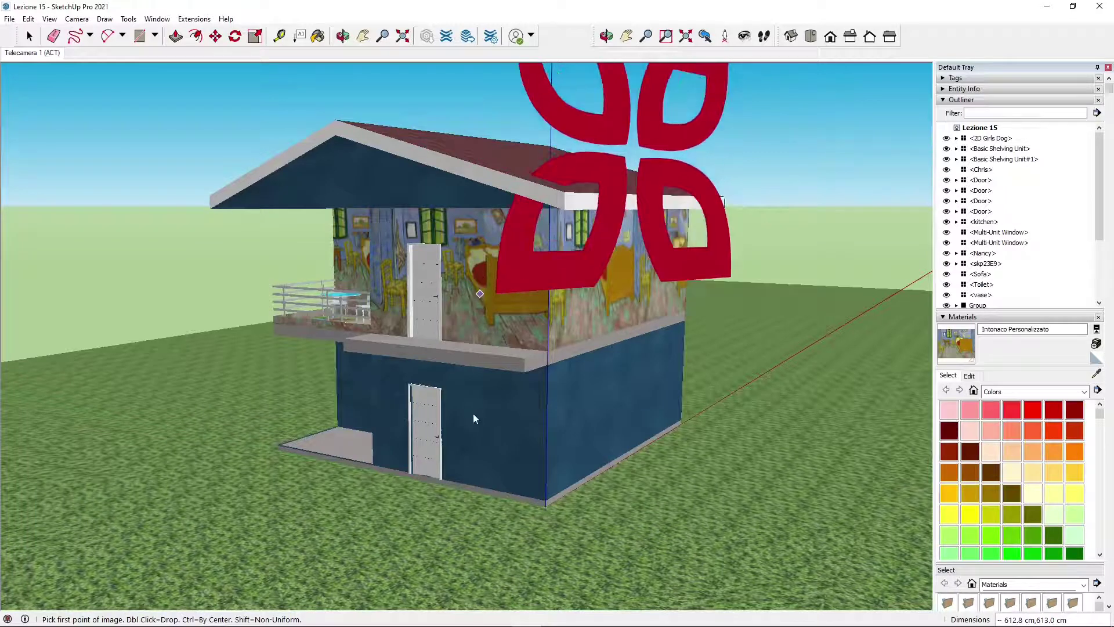
# Place the red logo image flat on the roof slope above the windowless side wall, about 540 cm wide
pyautogui.moveTo(566, 437); pyautogui.dragTo(479, 370, button='middle')
pyautogui.press('Escape')
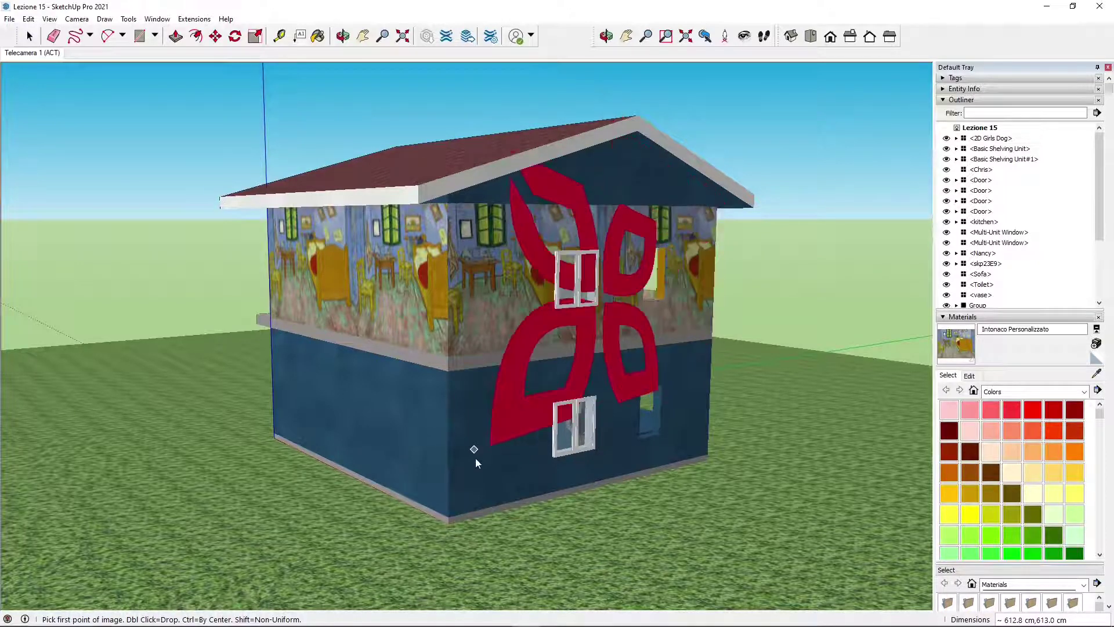
pyautogui.moveTo(502, 460); pyautogui.dragTo(156, 440, button='middle')
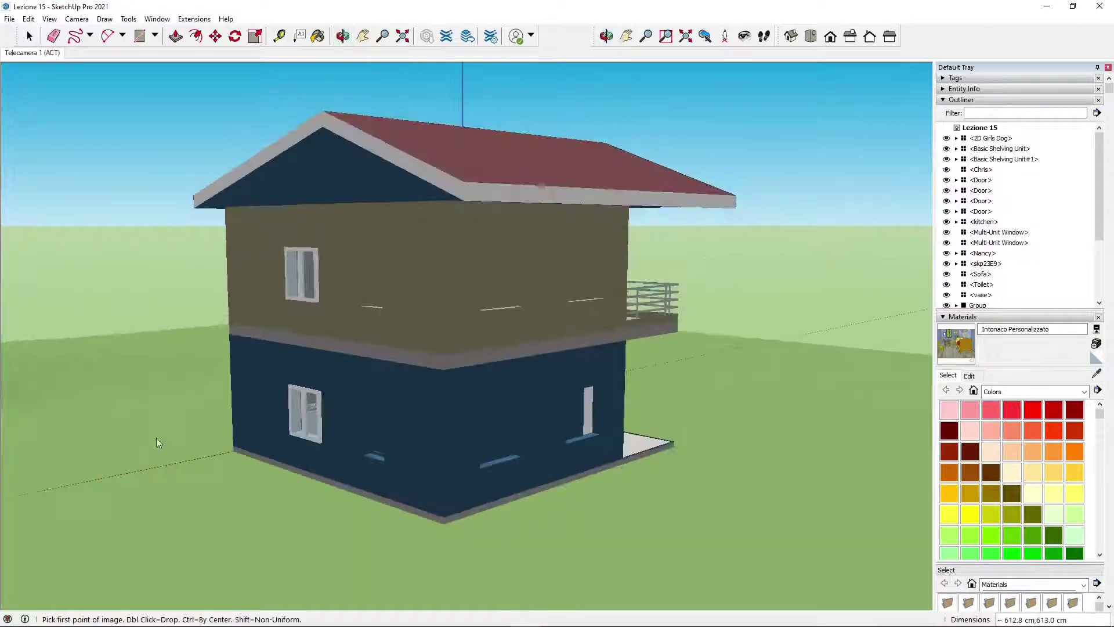
pyautogui.moveTo(457, 456); pyautogui.dragTo(378, 423, button='middle')
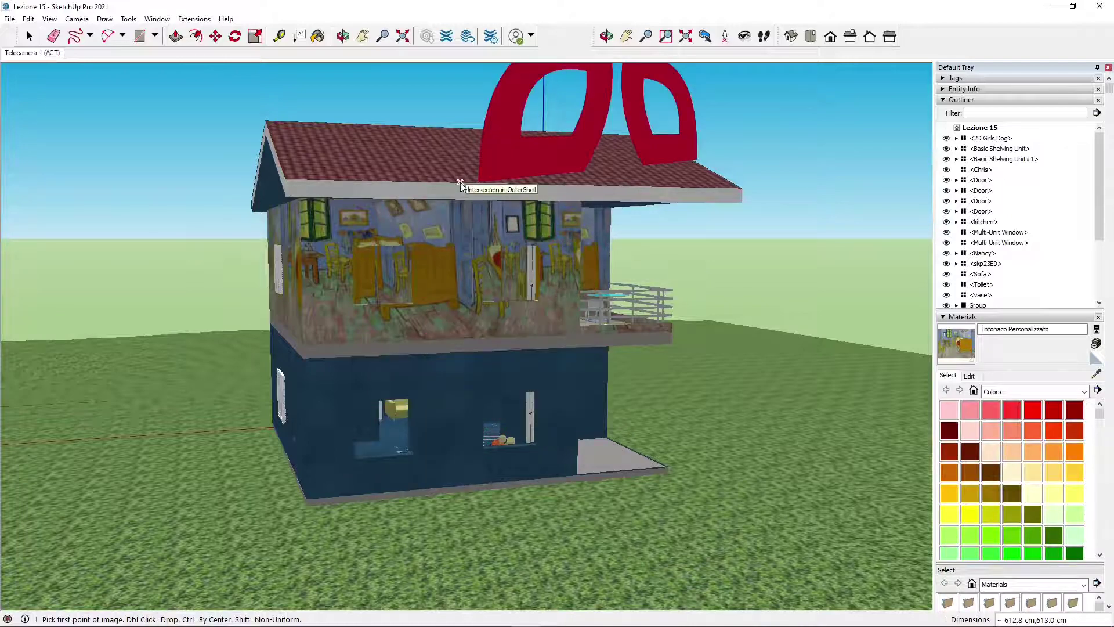
pyautogui.moveTo(461, 183); pyautogui.dragTo(296, 312, button='middle')
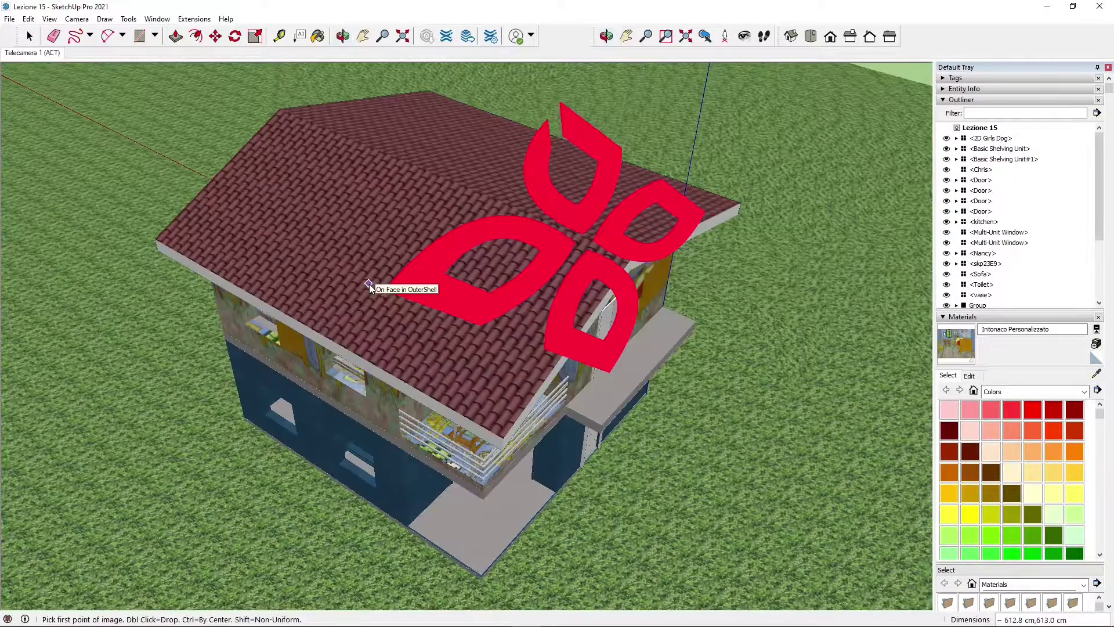
pyautogui.moveTo(376, 284); pyautogui.dragTo(431, 318, button='middle')
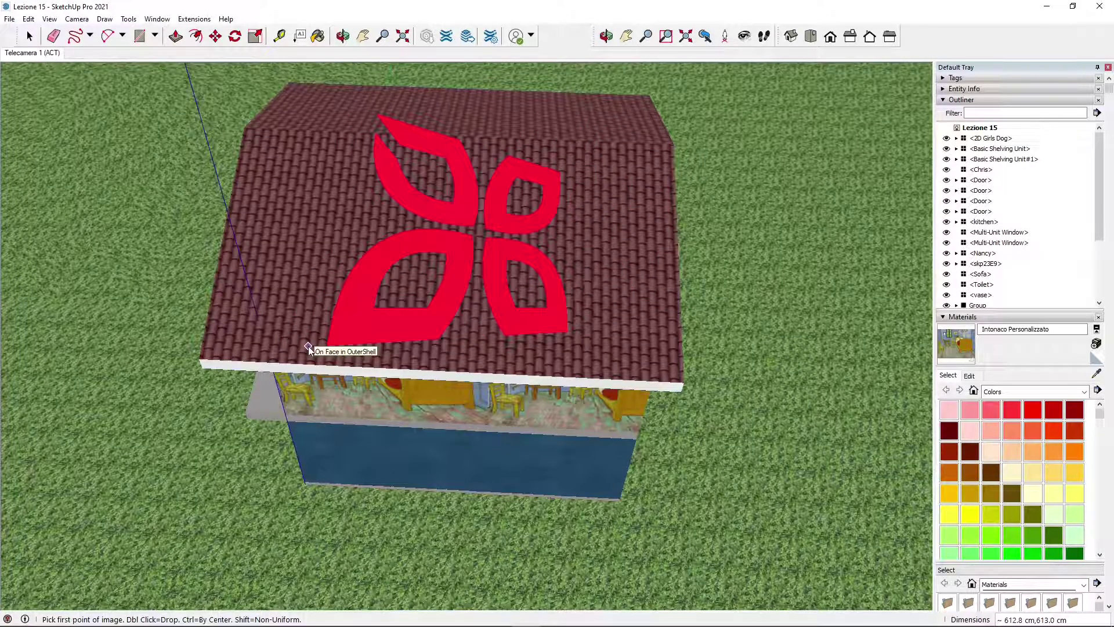
pyautogui.click(308, 346)
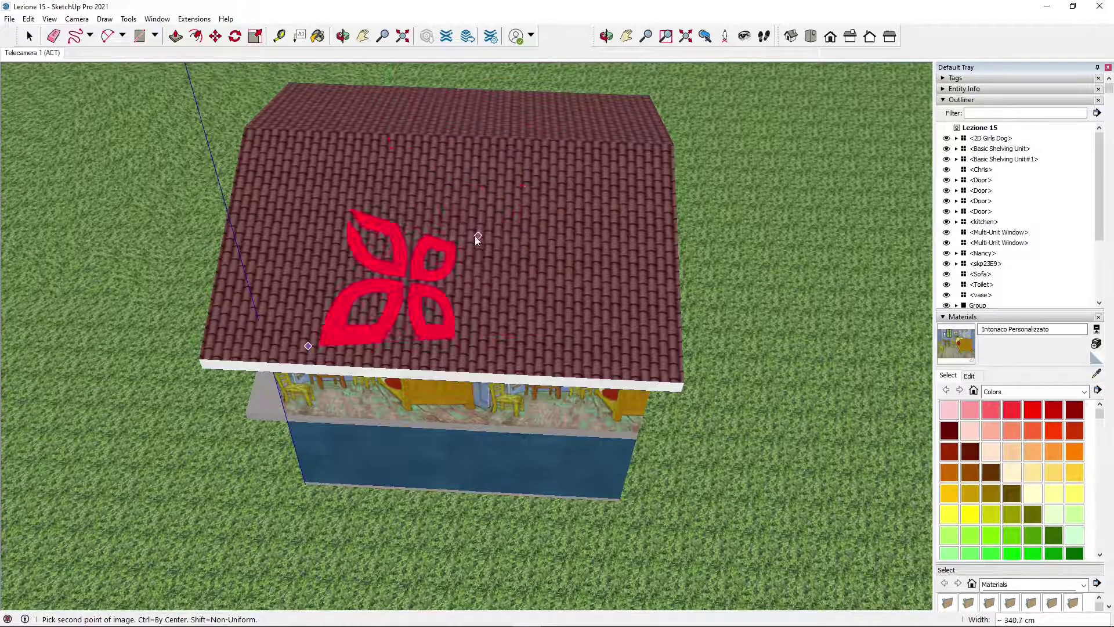
pyautogui.moveTo(475, 235); pyautogui.dragTo(707, 123, button='middle')
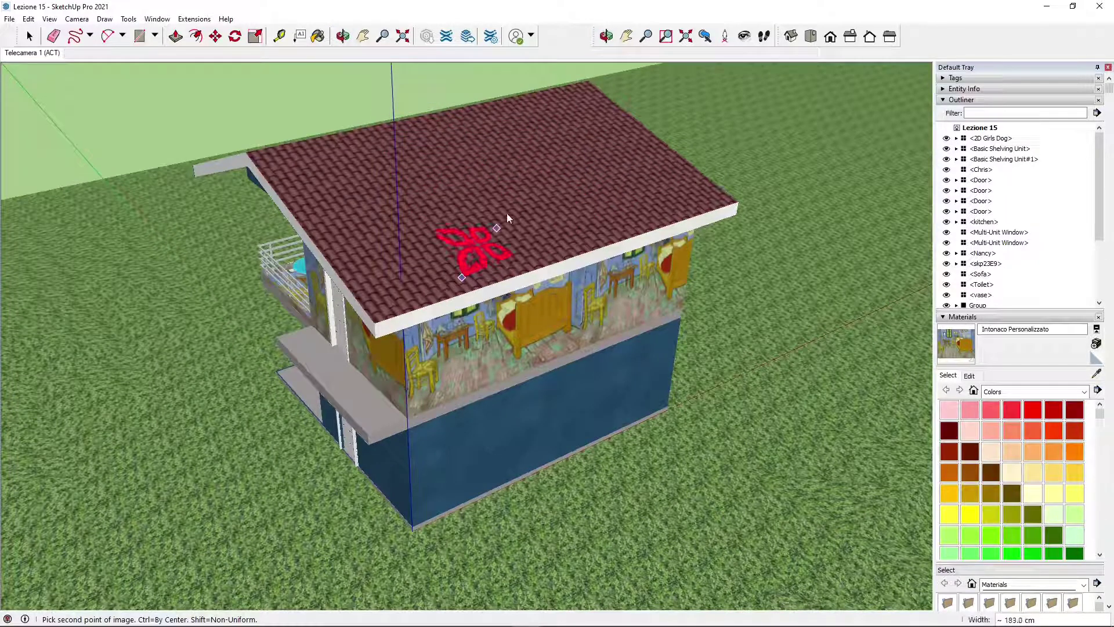
pyautogui.click(575, 145)
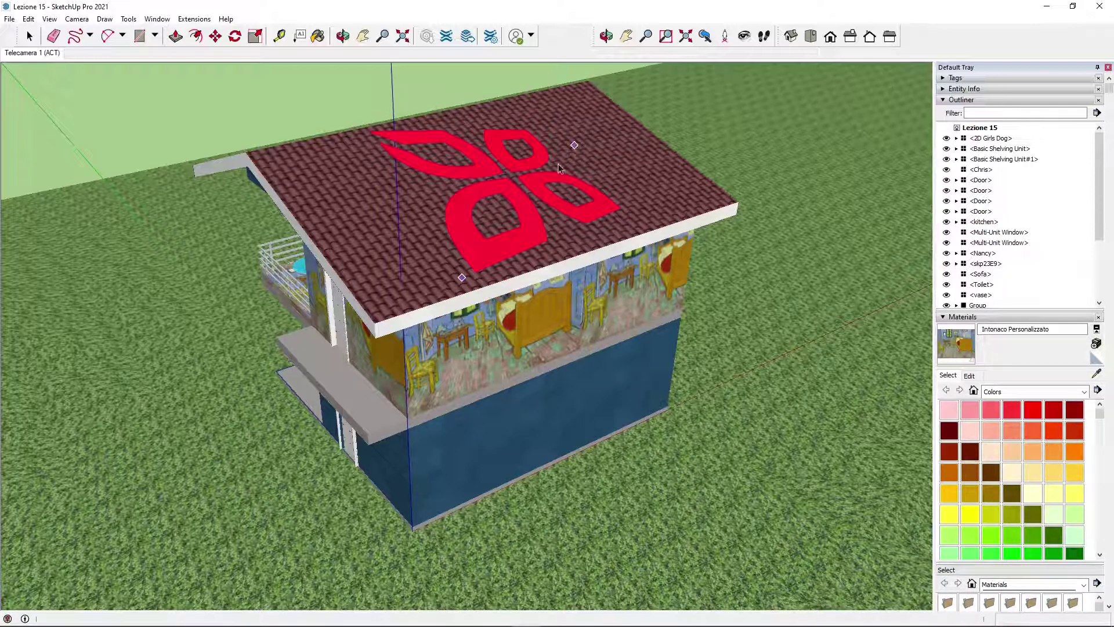
# Select the roof logo image, collapse the Outliner, show the image's Entity Info and briefly check the tag list
pyautogui.click(468, 205)
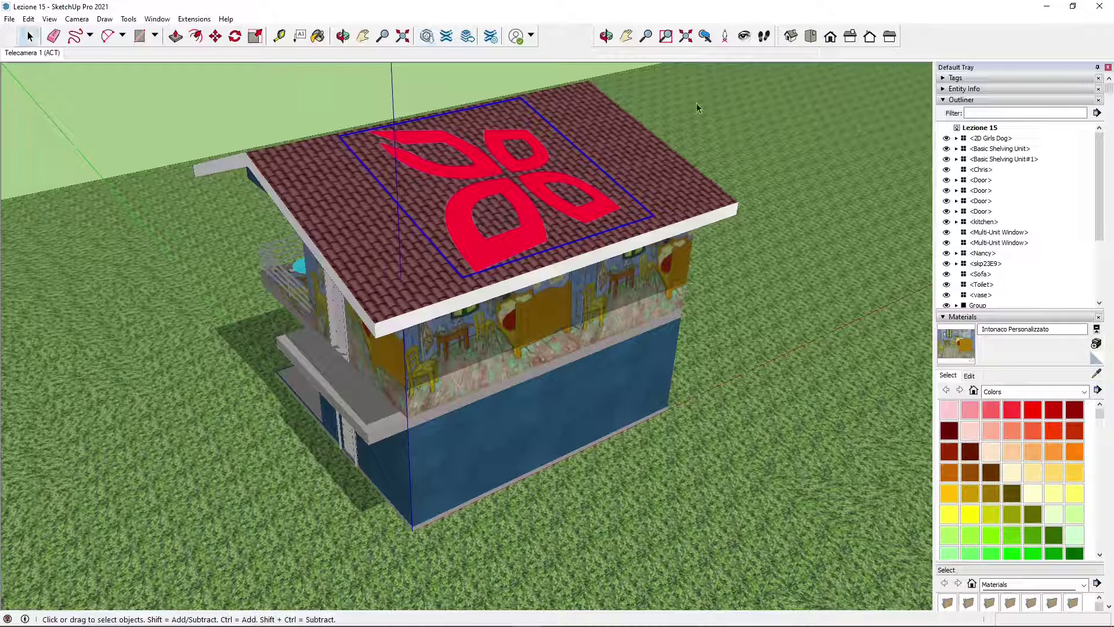
pyautogui.click(962, 100)
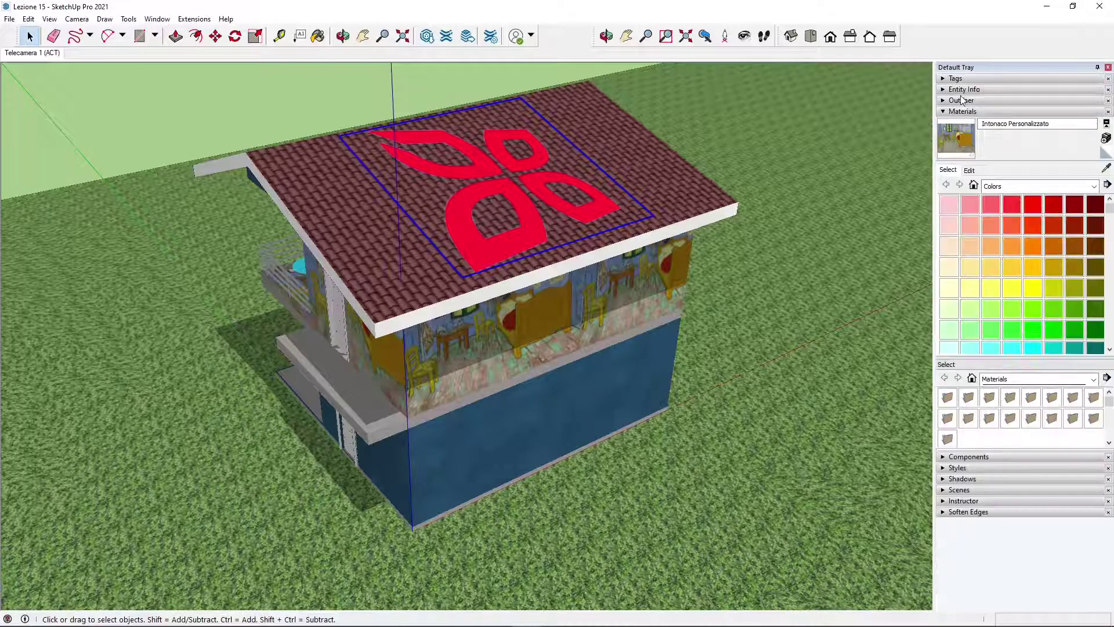
pyautogui.click(959, 89)
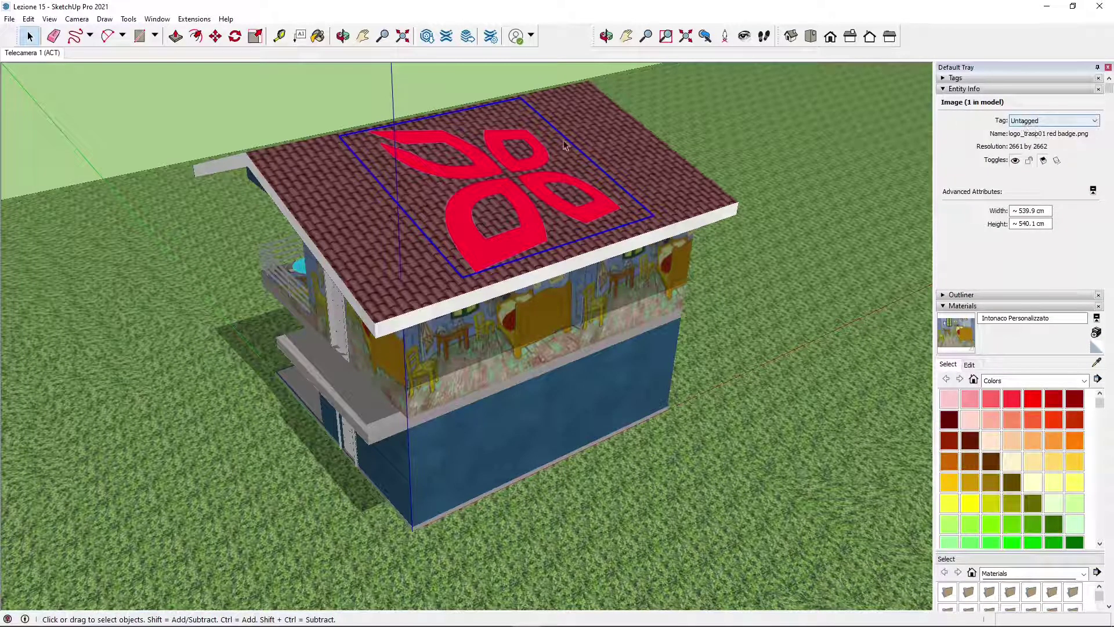
pyautogui.click(943, 79)
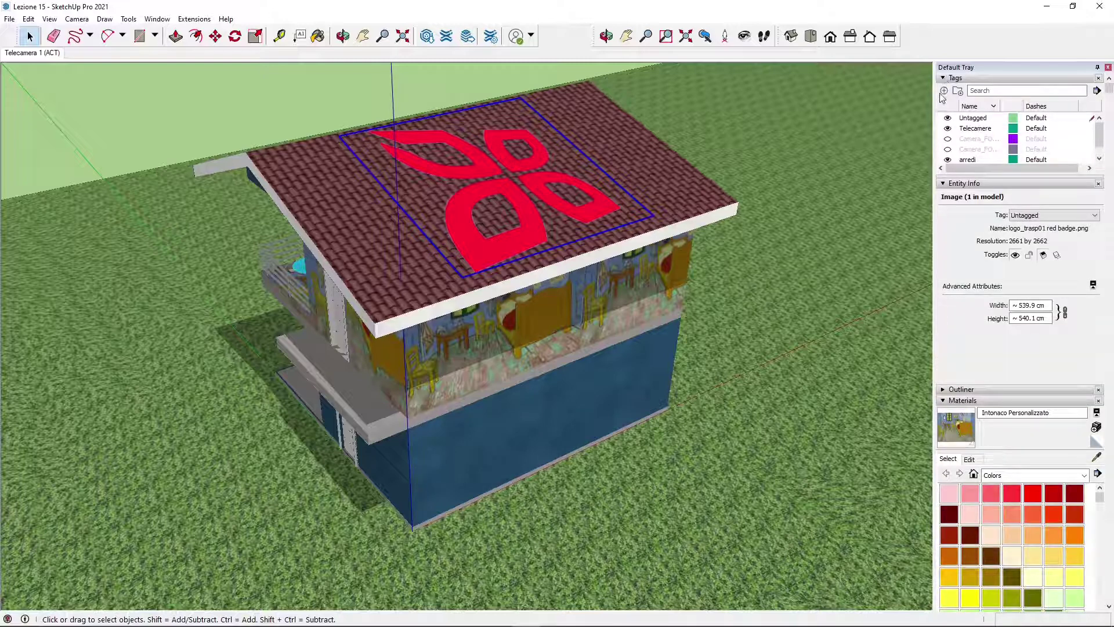
pyautogui.click(944, 78)
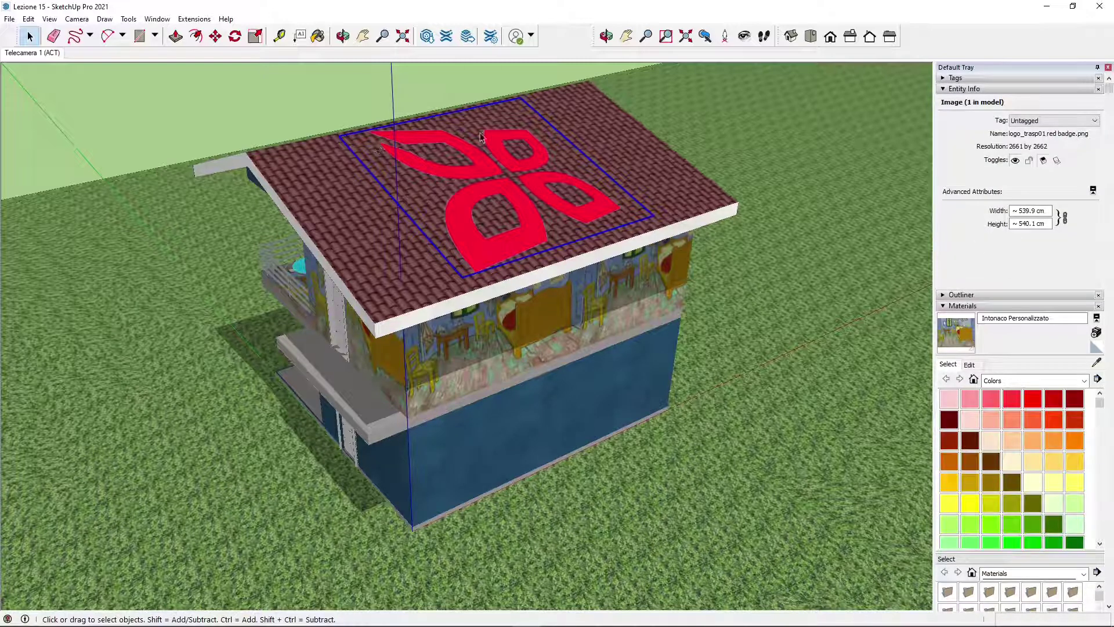
# Hide the logo image on the roof and turn on the display of hidden geometry
pyautogui.click(1015, 160)
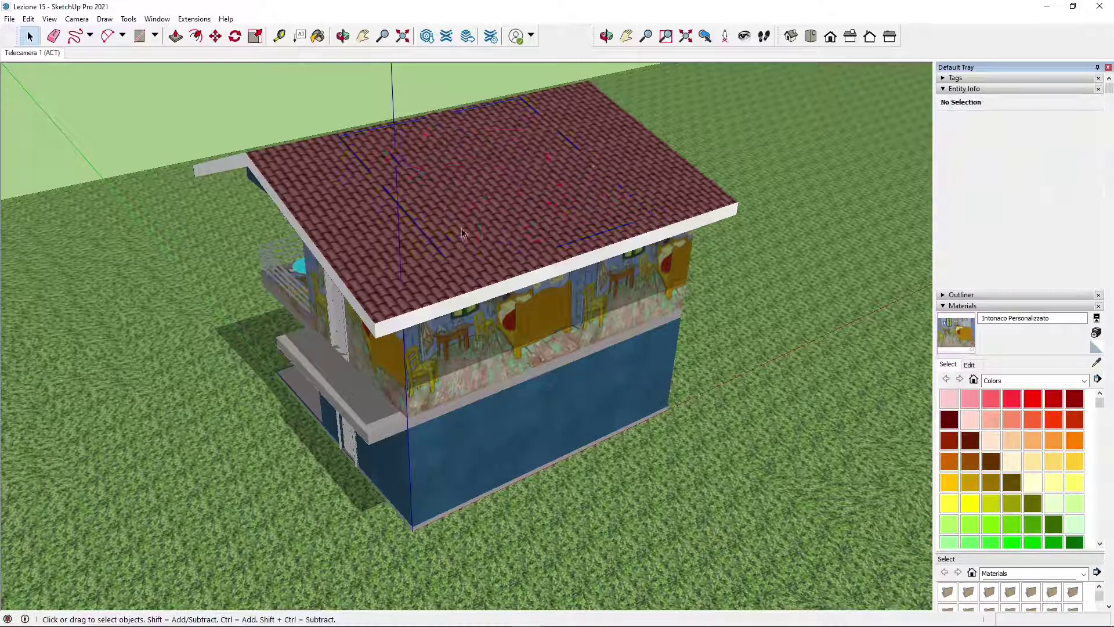
pyautogui.click(50, 19)
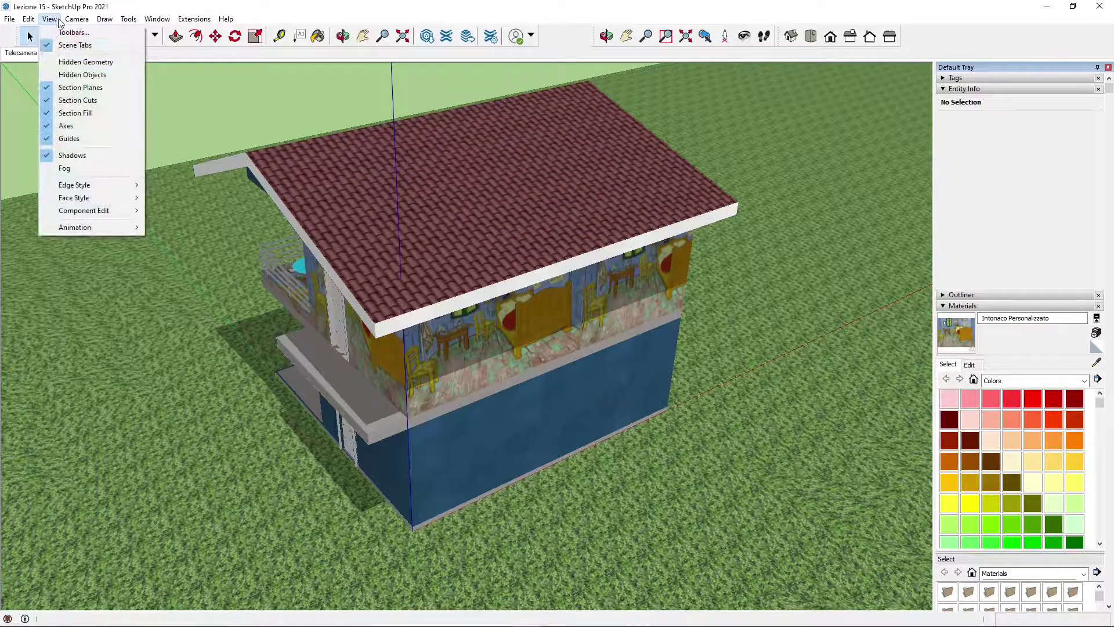
pyautogui.click(66, 62)
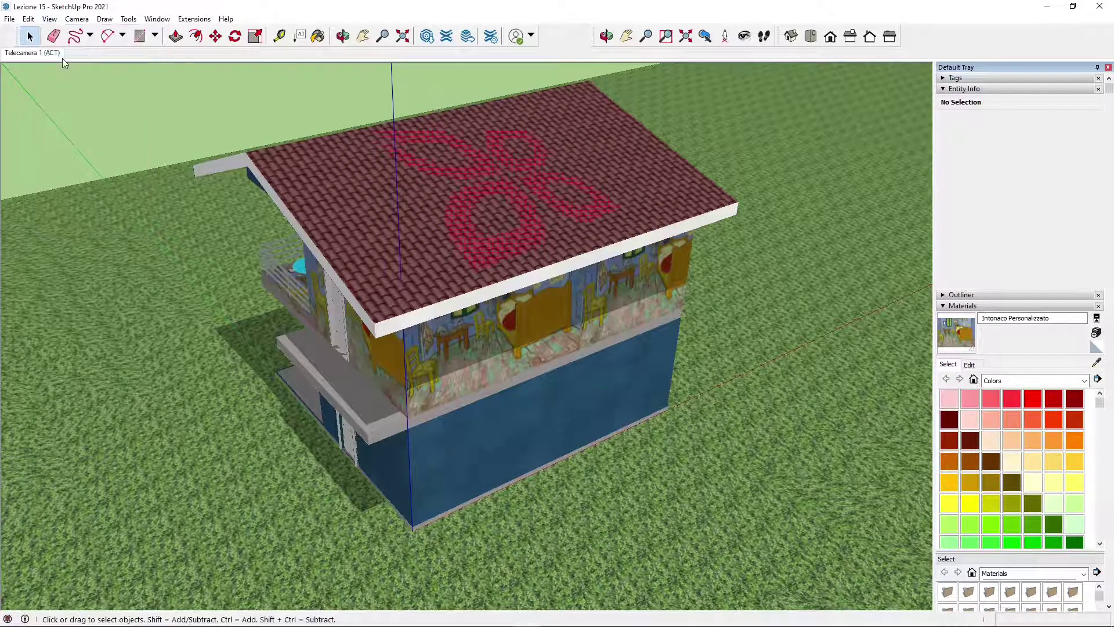
# Turn on the display of hidden objects and unhide the logo image on the roof
pyautogui.click(50, 18)
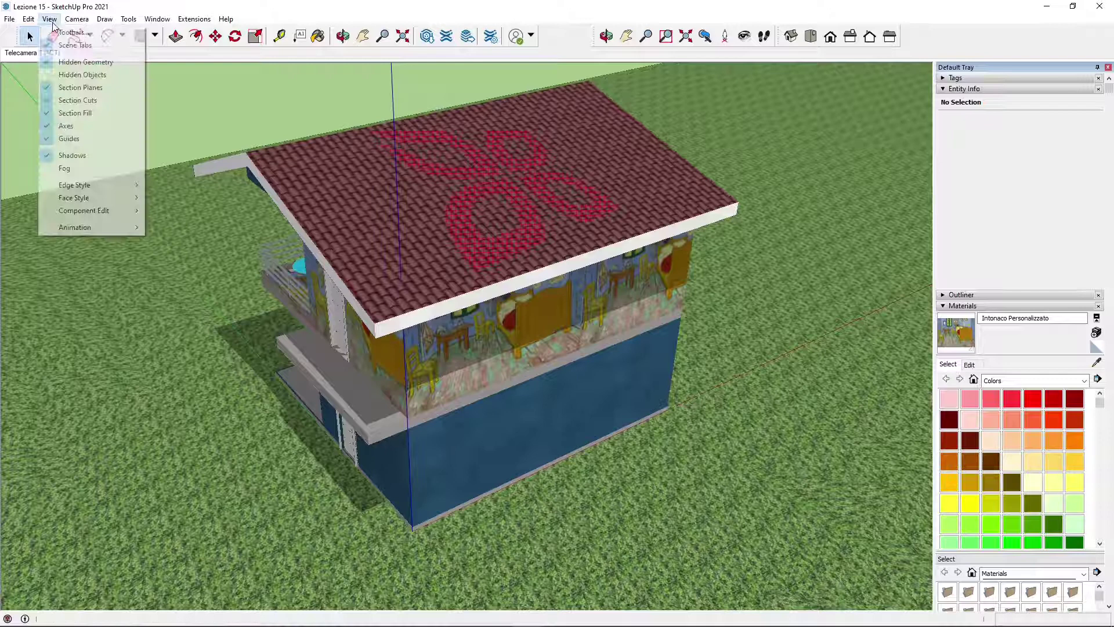
pyautogui.click(70, 68)
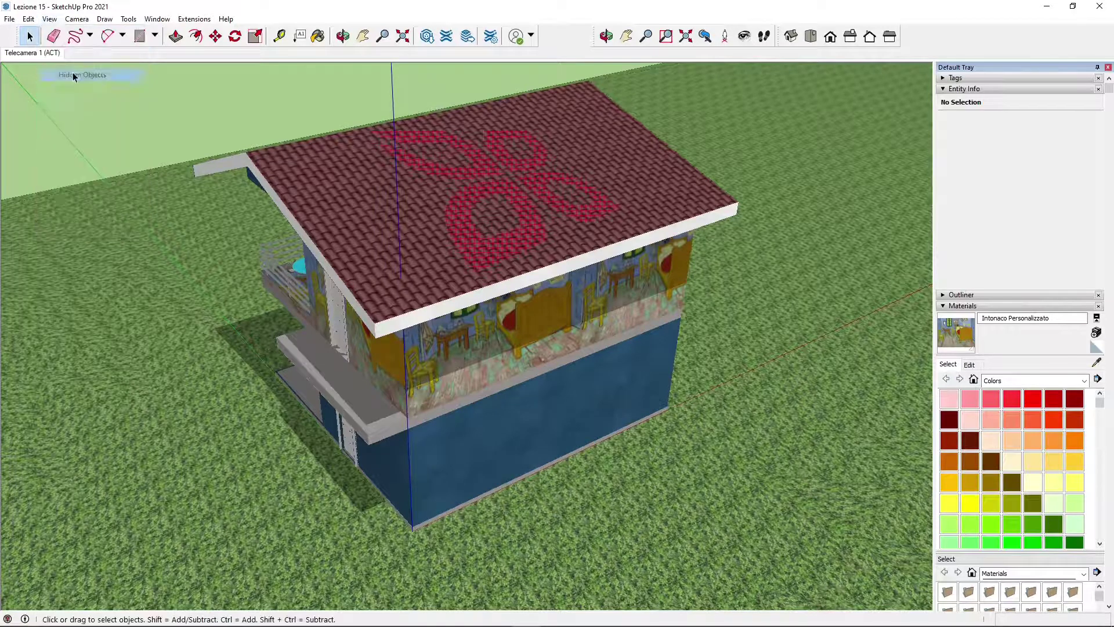
pyautogui.click(513, 170)
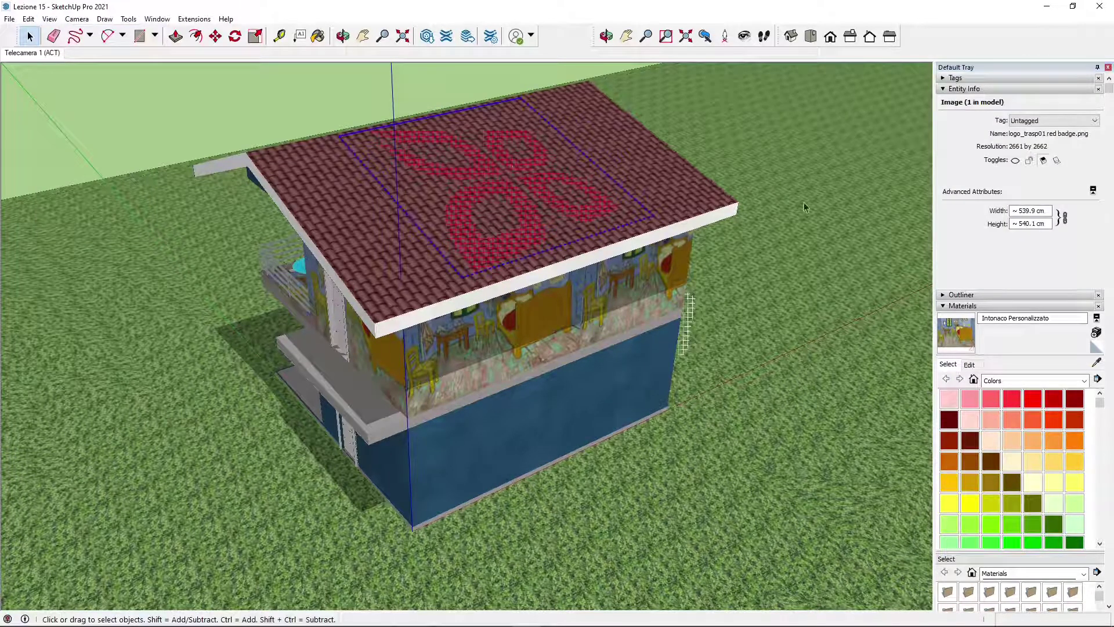
pyautogui.click(1016, 160)
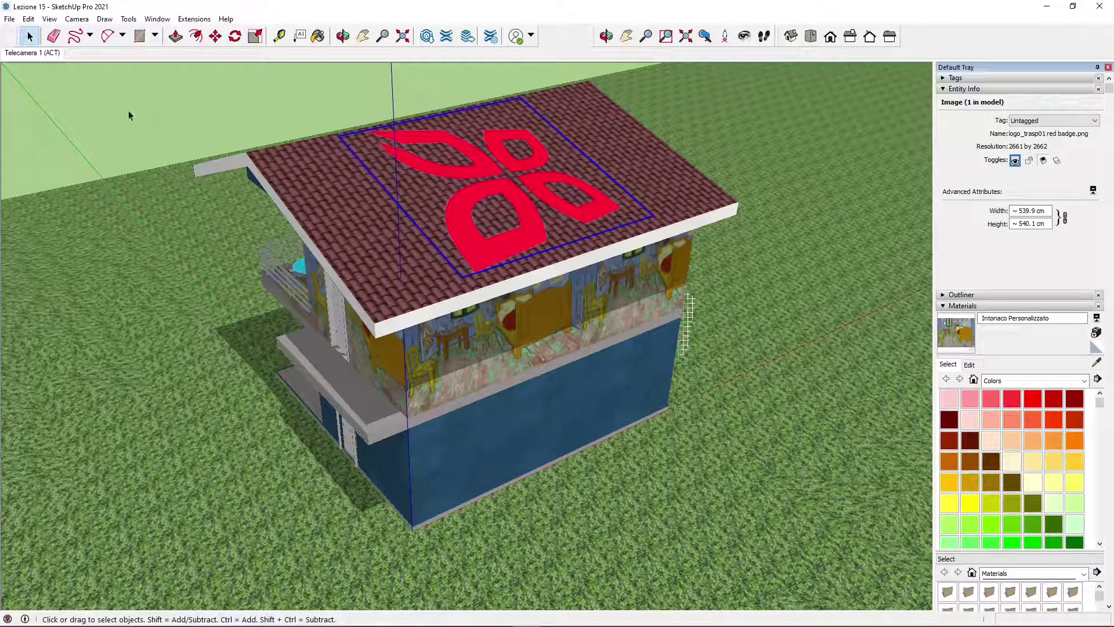
# Turn off the display of both hidden geometry and hidden objects
pyautogui.click(49, 18)
pyautogui.click(60, 63)
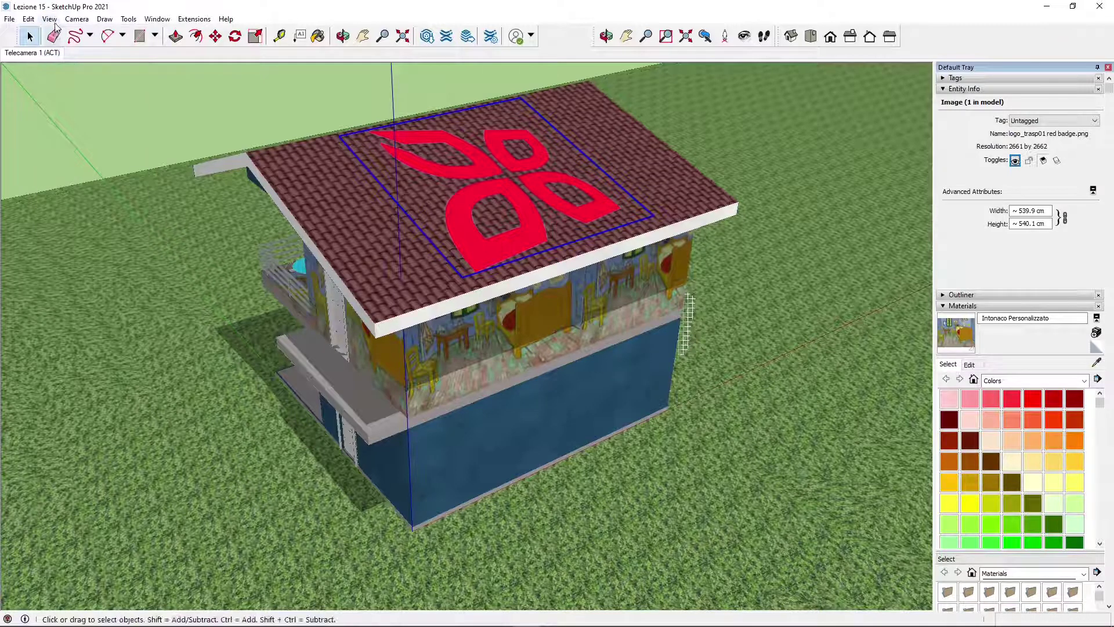
pyautogui.click(50, 19)
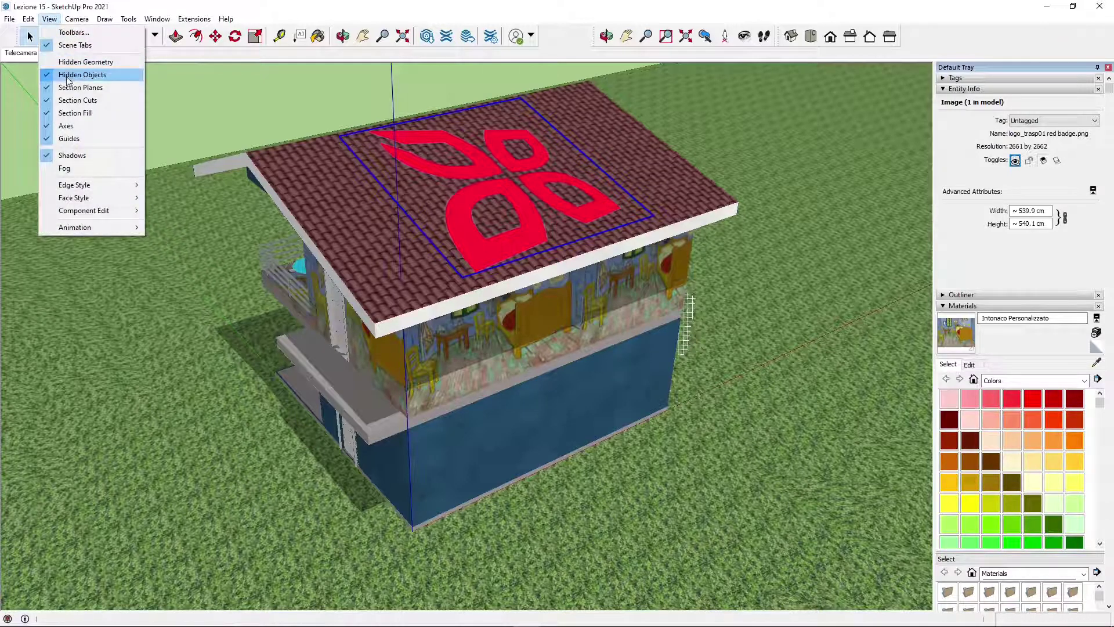
pyautogui.click(65, 76)
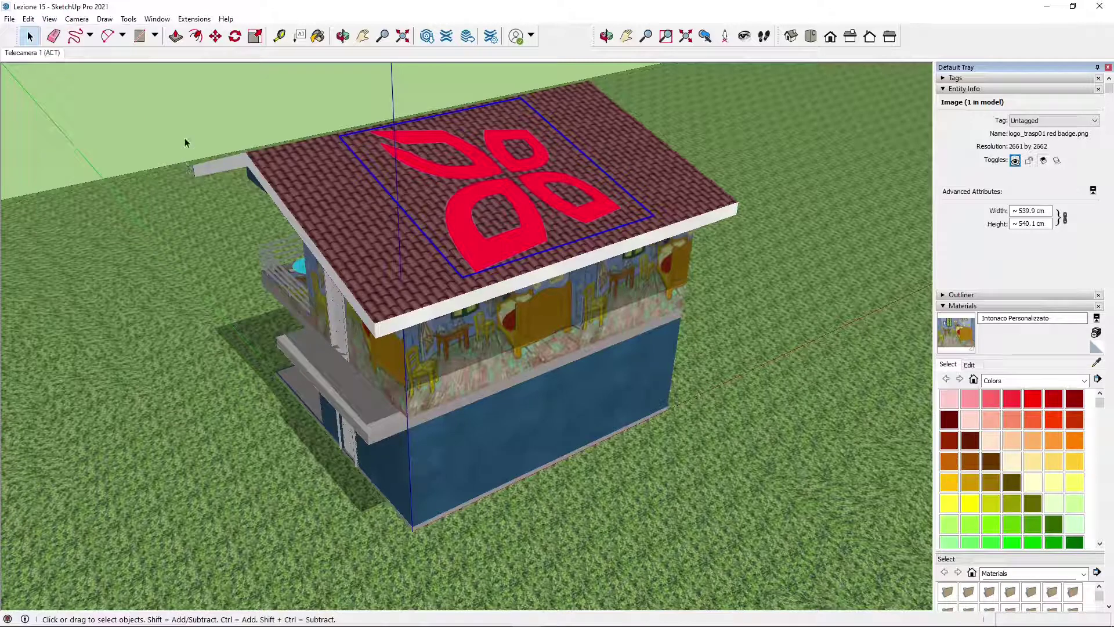
# Set the roof logo image's width to 500 cm with its proportions linked
pyautogui.click(1035, 210)
pyautogui.click(1035, 210)
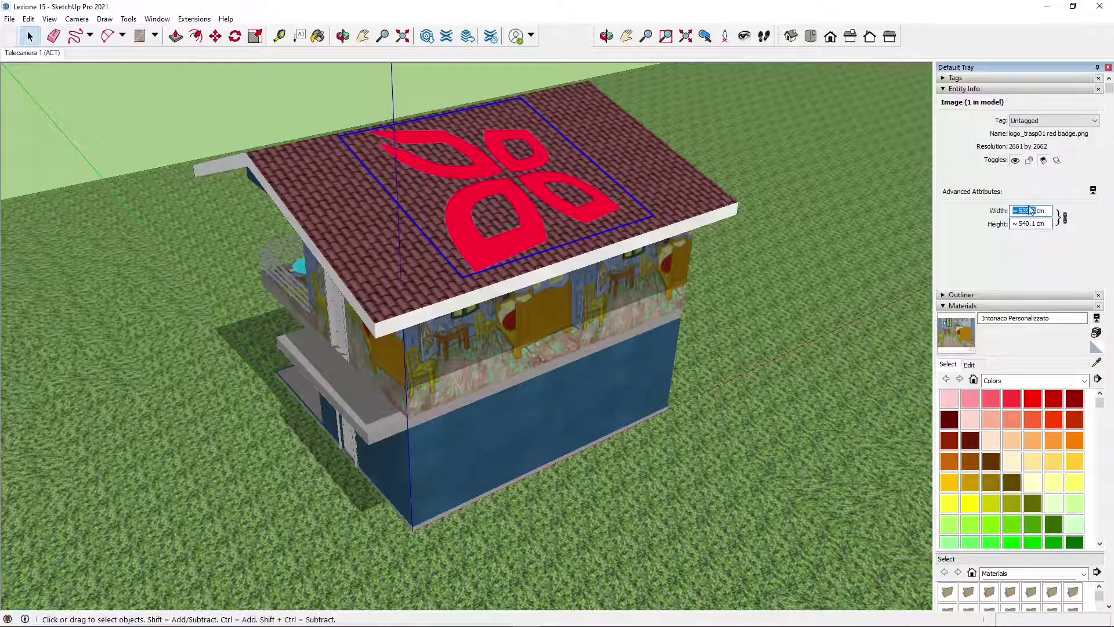
pyautogui.moveTo(1036, 210); pyautogui.dragTo(1028, 210)
pyautogui.write('500')
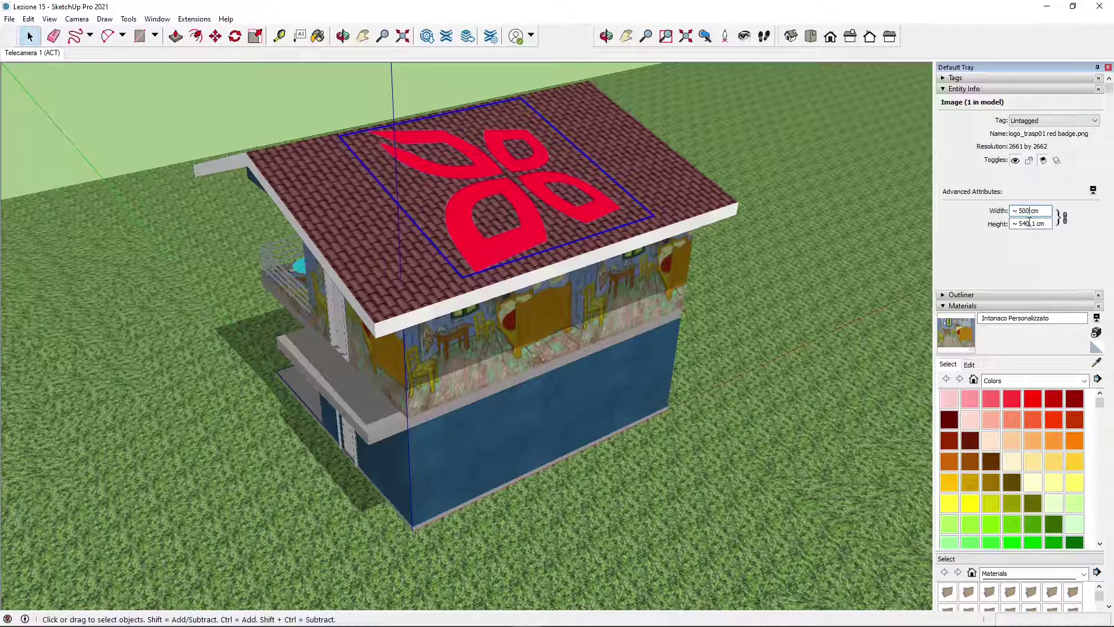
pyautogui.press('Return')
# Unlink the logo image's width and height, try a height of 100.2 cm, and set the height to 500 cm with proportions linked
pyautogui.click(1066, 218)
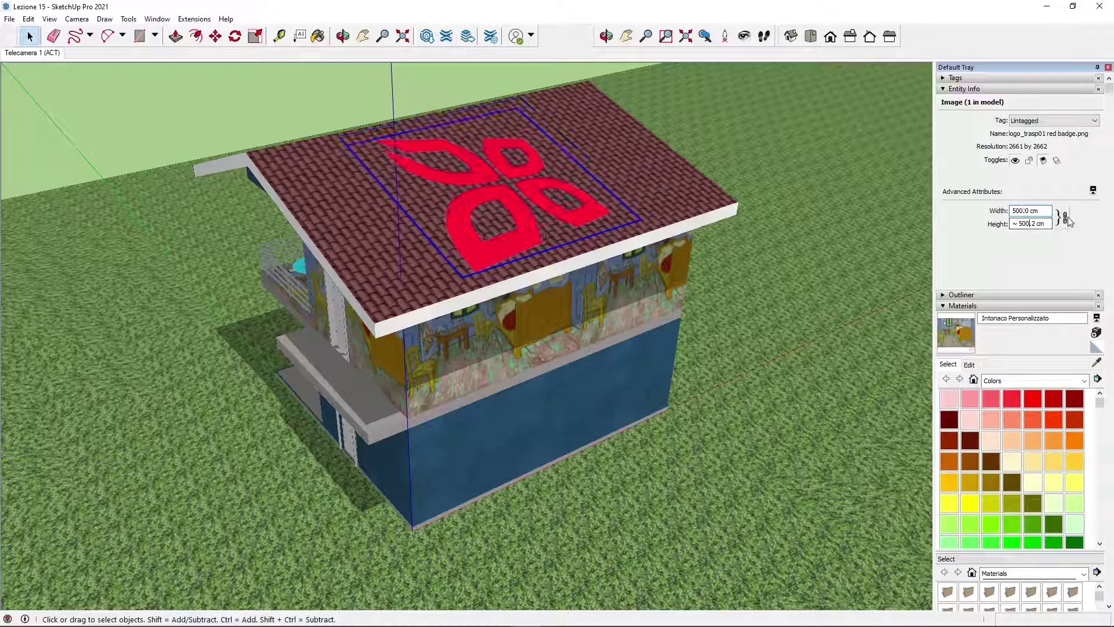
pyautogui.click(1025, 224)
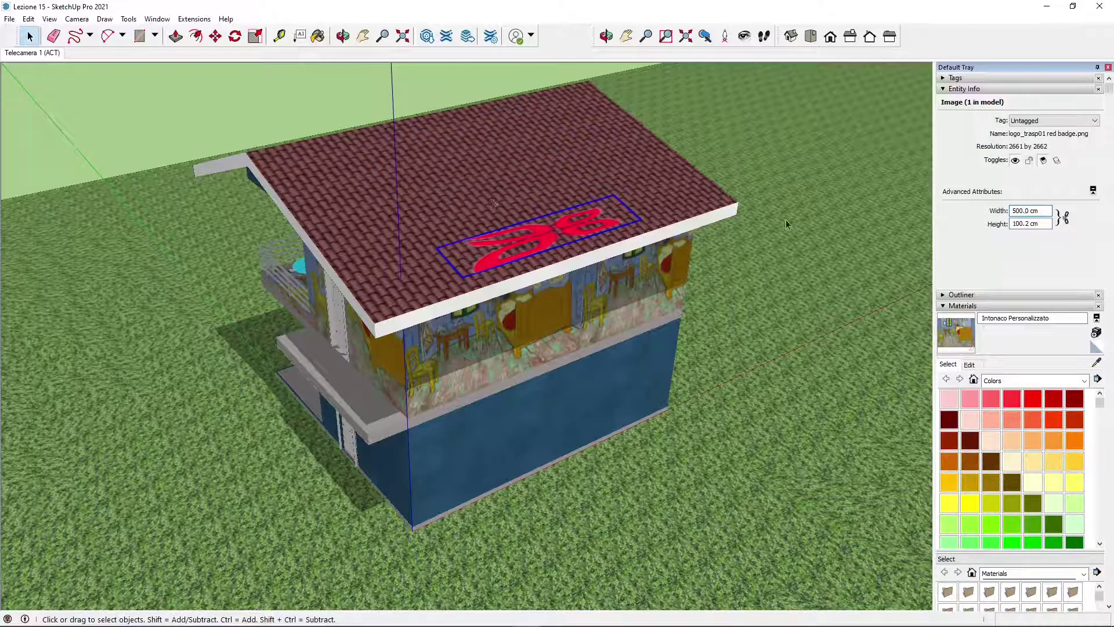
pyautogui.click(1029, 224)
pyautogui.doubleClick(1018, 225)
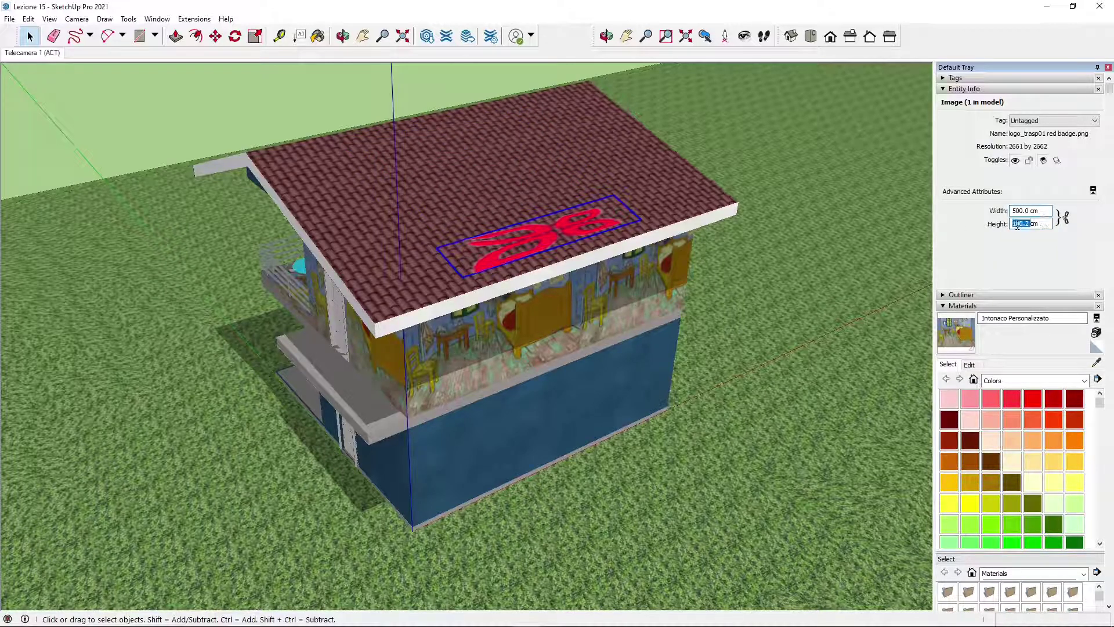
pyautogui.write('500')
pyautogui.press('Return')
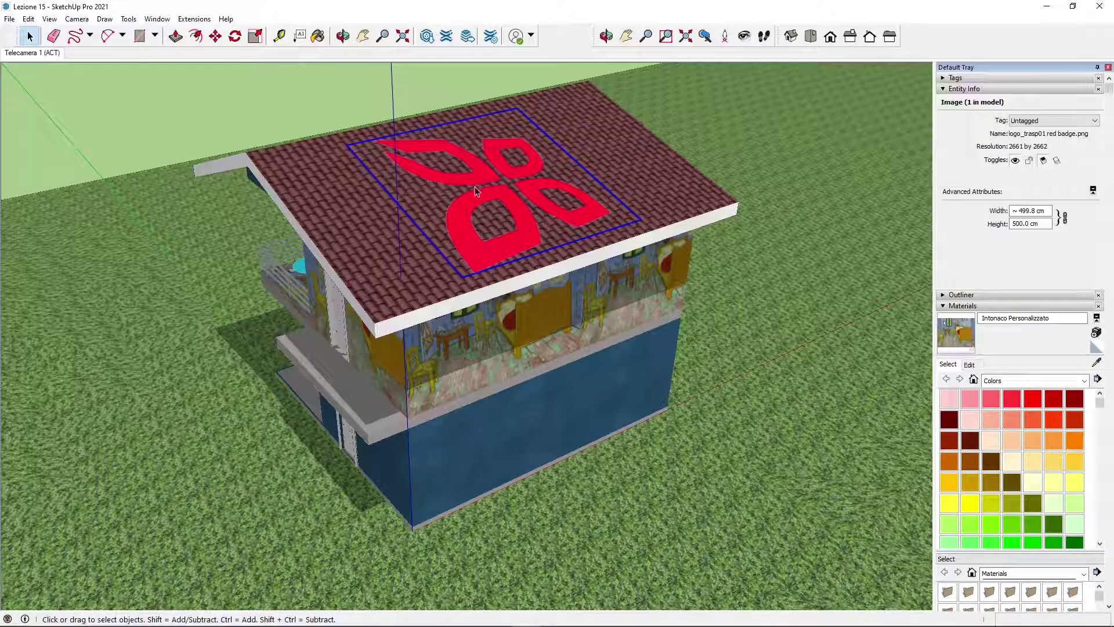
# Switch to the browser's landscape image results and examine the licence details of the Wikimedia Commons meadow photo
pyautogui.moveTo(259, 272); pyautogui.dragTo(260, 297, button='middle')
pyautogui.scroll(-2, 259, 297)
pyautogui.scroll(2, 503, 273)
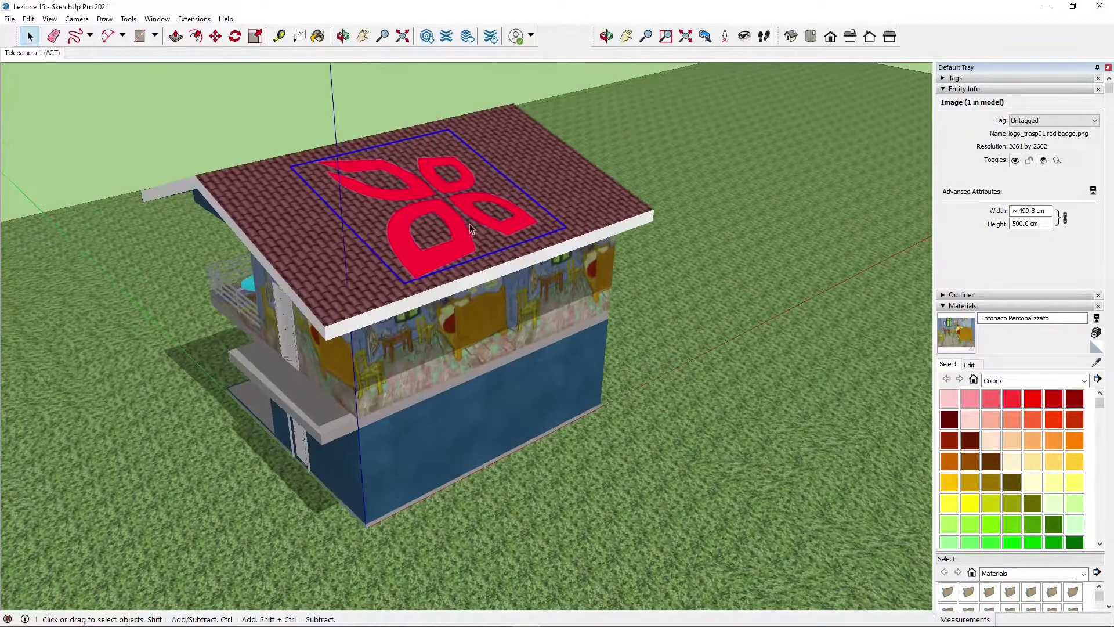
pyautogui.scroll(1, 482, 232)
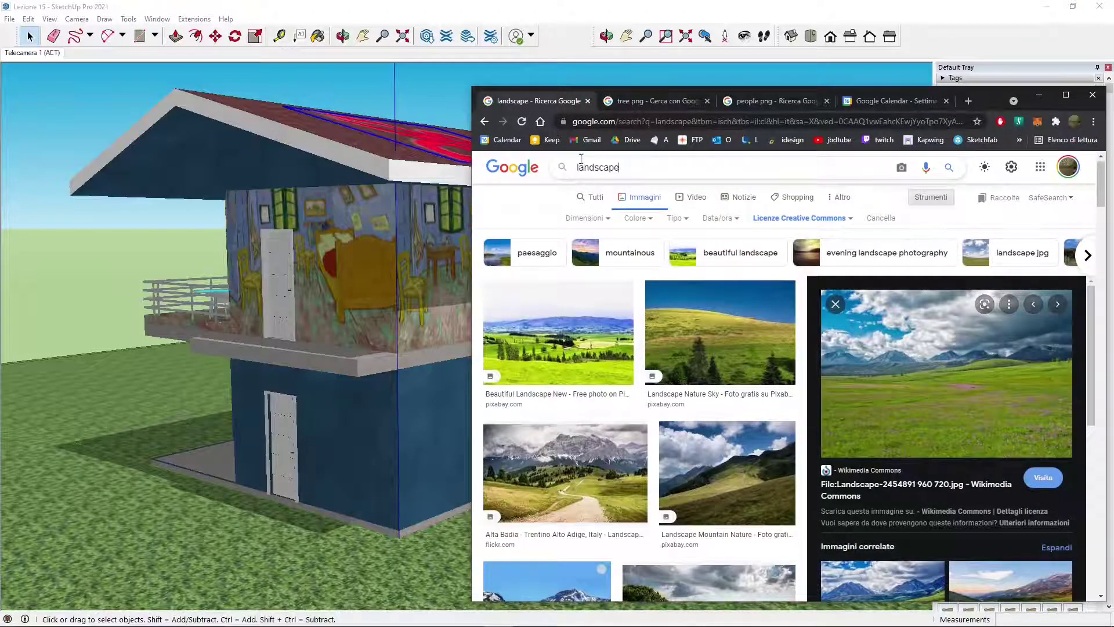
pyautogui.scroll(-5, 620, 340)
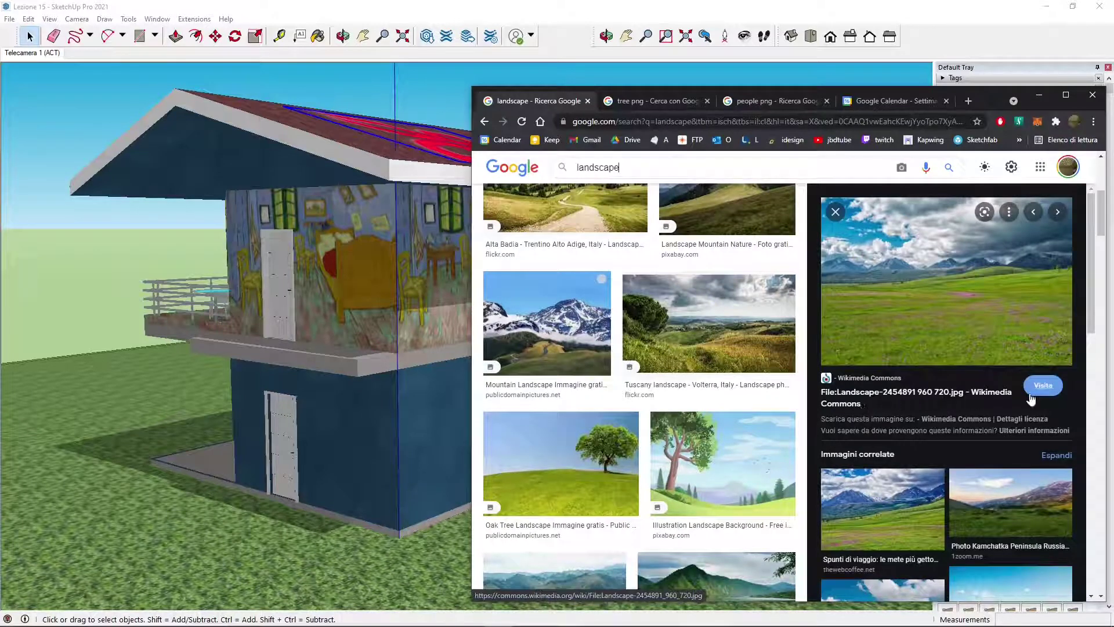
pyautogui.rightClick(998, 422)
pyautogui.click(993, 426)
pyautogui.click(610, 106)
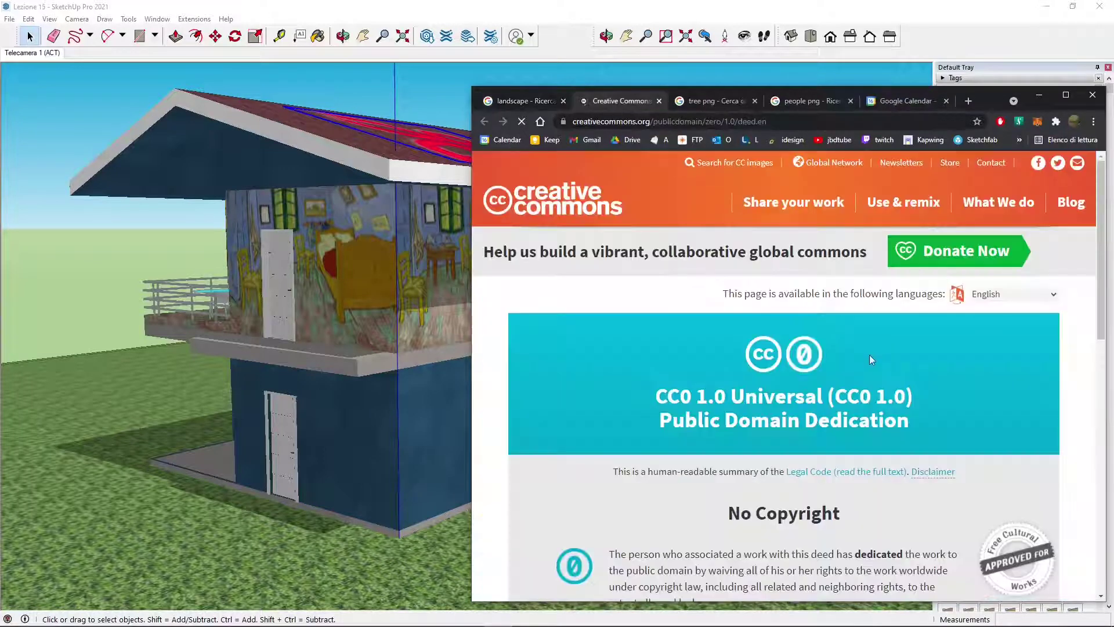
pyautogui.scroll(-2, 732, 277)
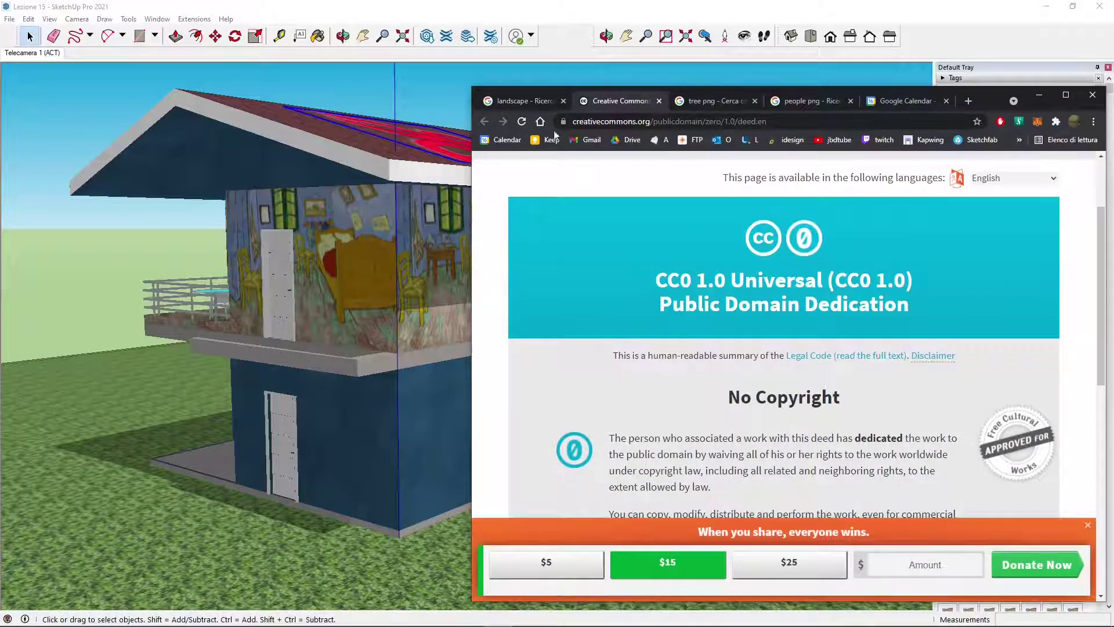
# Open the landscape photo's Wikimedia Commons file page and review its source, author and licensing information
pyautogui.click(526, 102)
pyautogui.click(1039, 389)
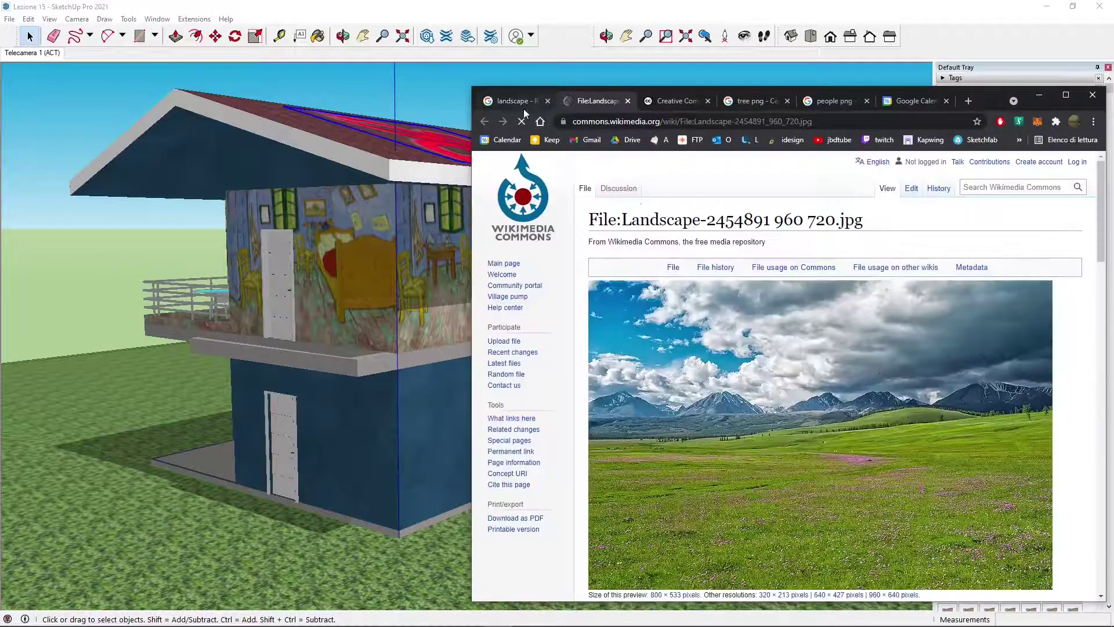
pyautogui.scroll(-2, 769, 429)
pyautogui.scroll(-6, 769, 430)
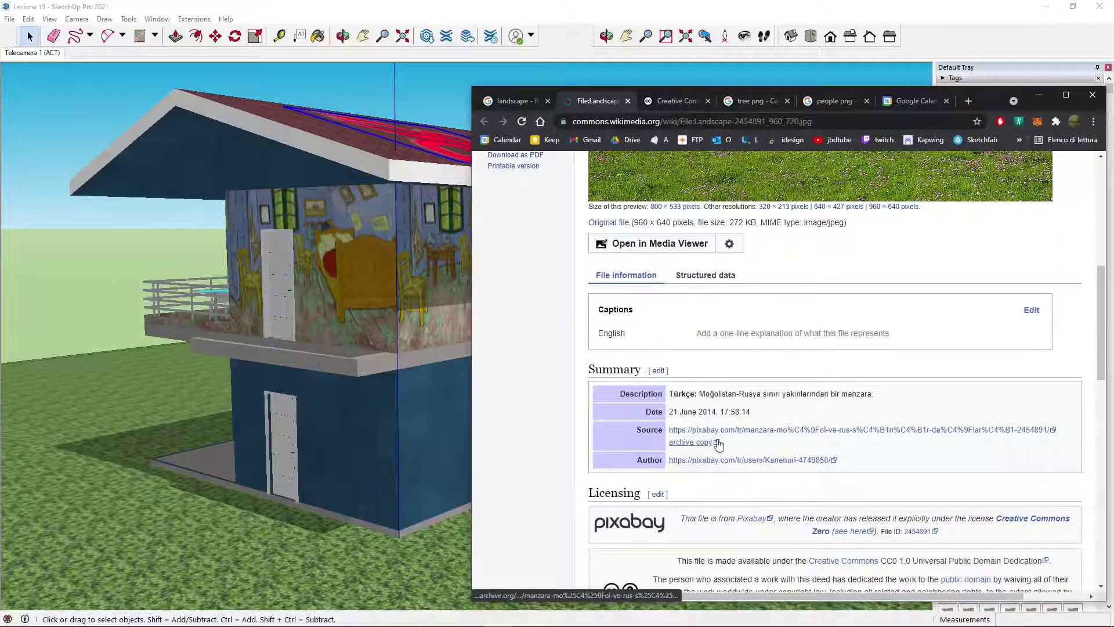
pyautogui.scroll(-1, 716, 432)
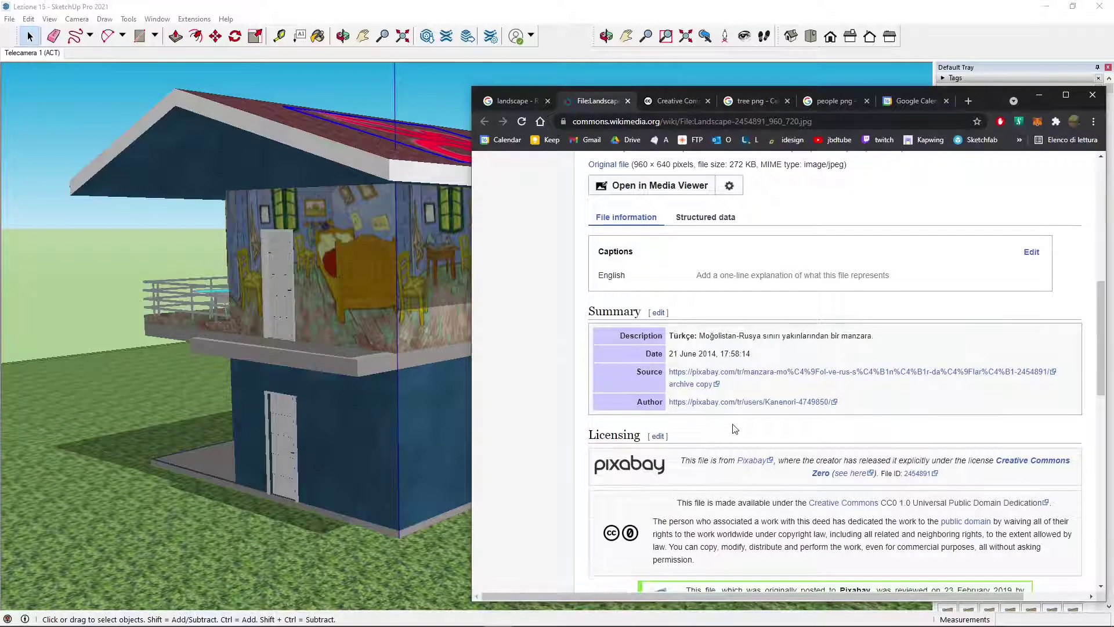
pyautogui.scroll(-1, 733, 421)
pyautogui.scroll(10, 707, 388)
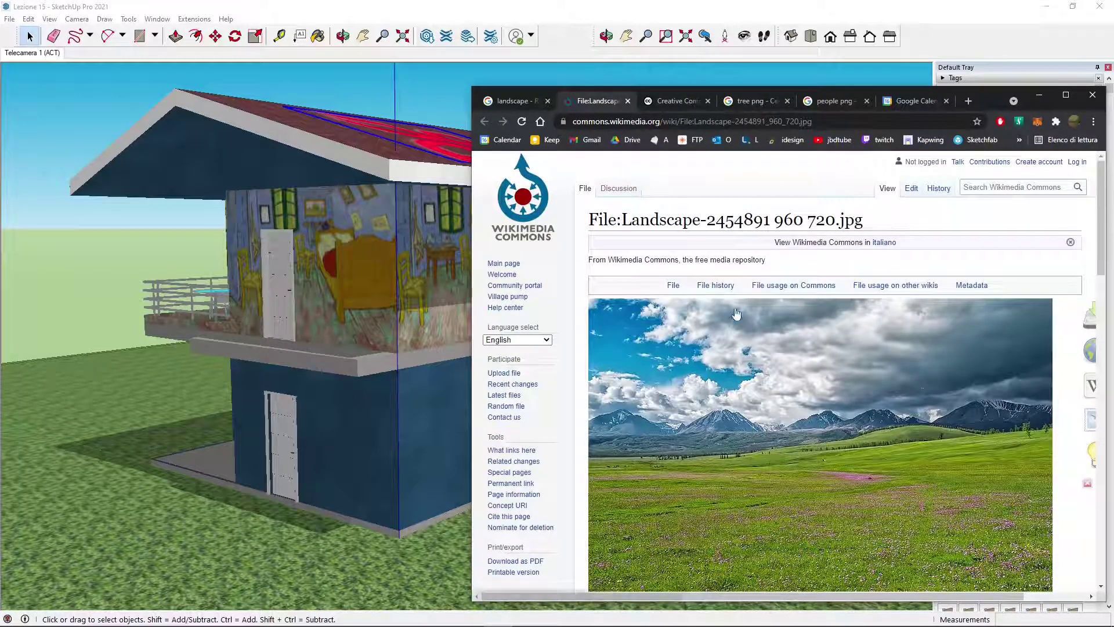
# Save the landscape photo to the Texture folder as the JPEG 800px-Landscape-2454891_960_720
pyautogui.scroll(-1, 736, 313)
pyautogui.rightClick(748, 399)
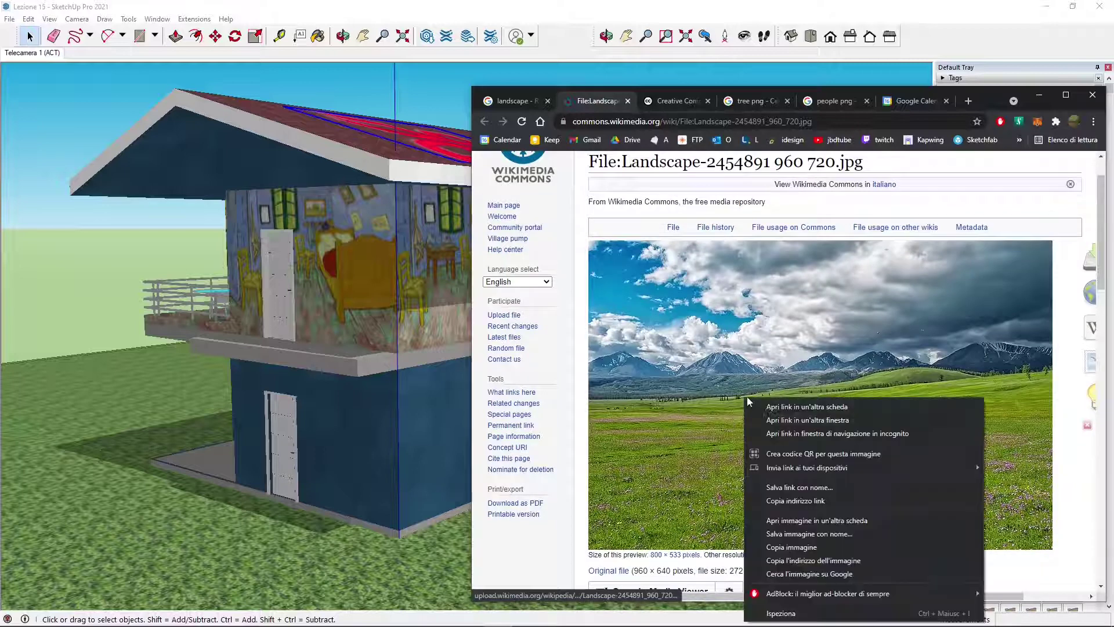
pyautogui.click(789, 535)
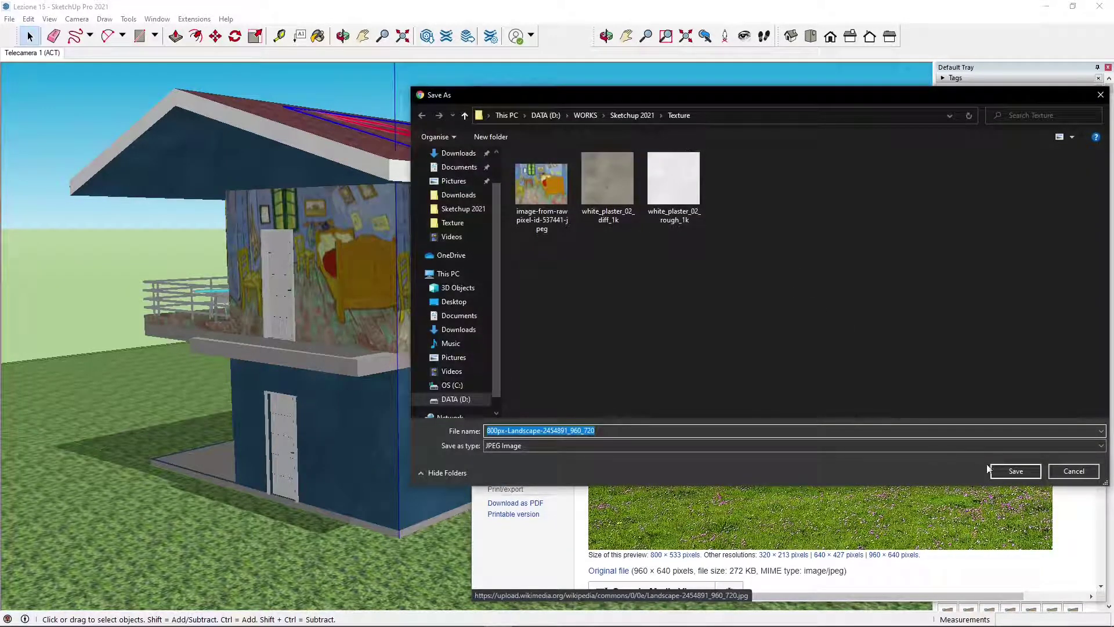
pyautogui.click(1016, 471)
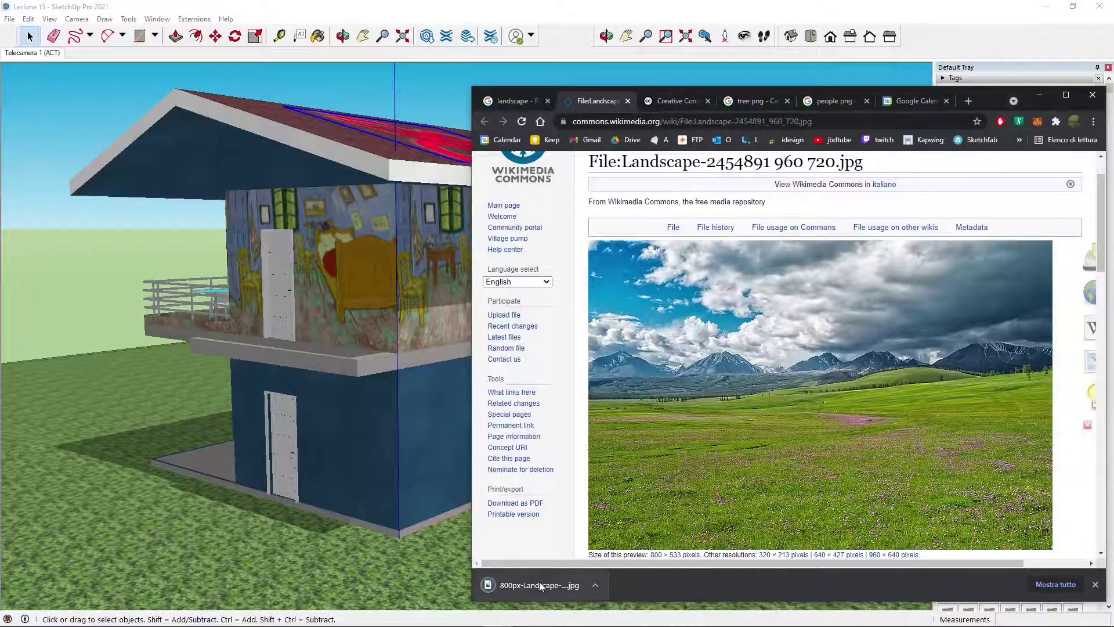
# Insert the downloaded landscape image upright in the SketchUp model in front of the upper floor, about 460 cm wide, and minimize the browser
pyautogui.moveTo(538, 582); pyautogui.dragTo(383, 527)
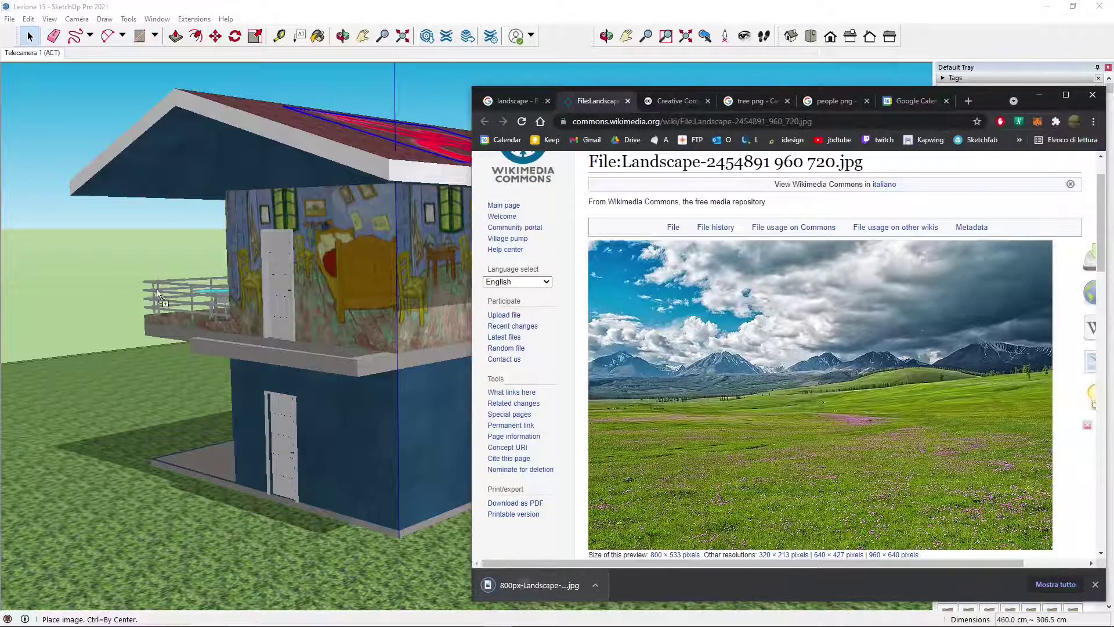
pyautogui.click(121, 272)
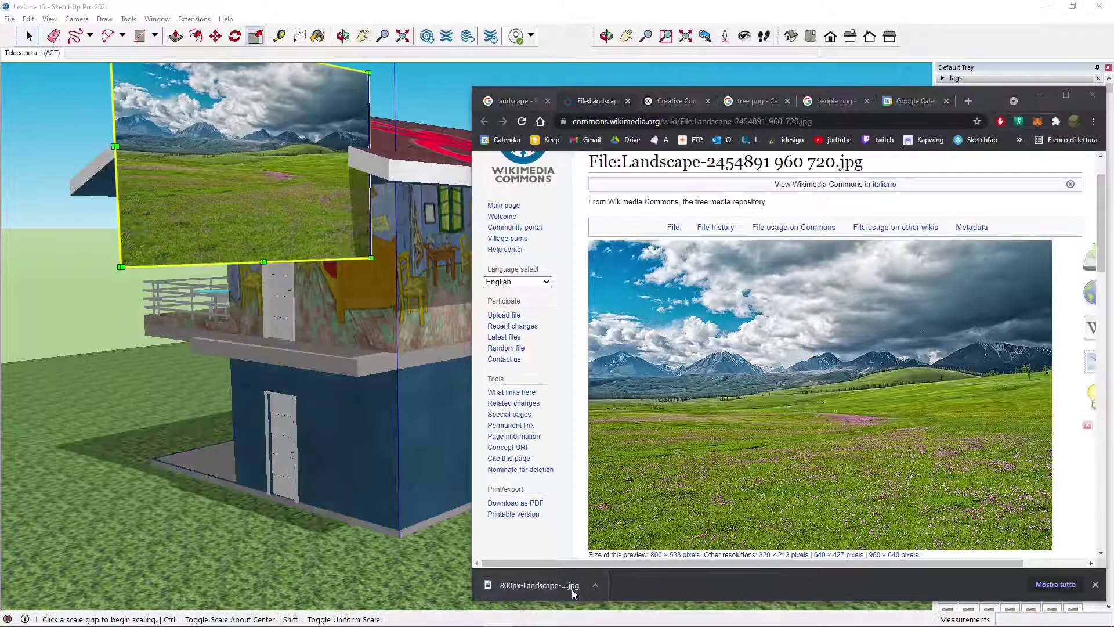
pyautogui.click(1040, 96)
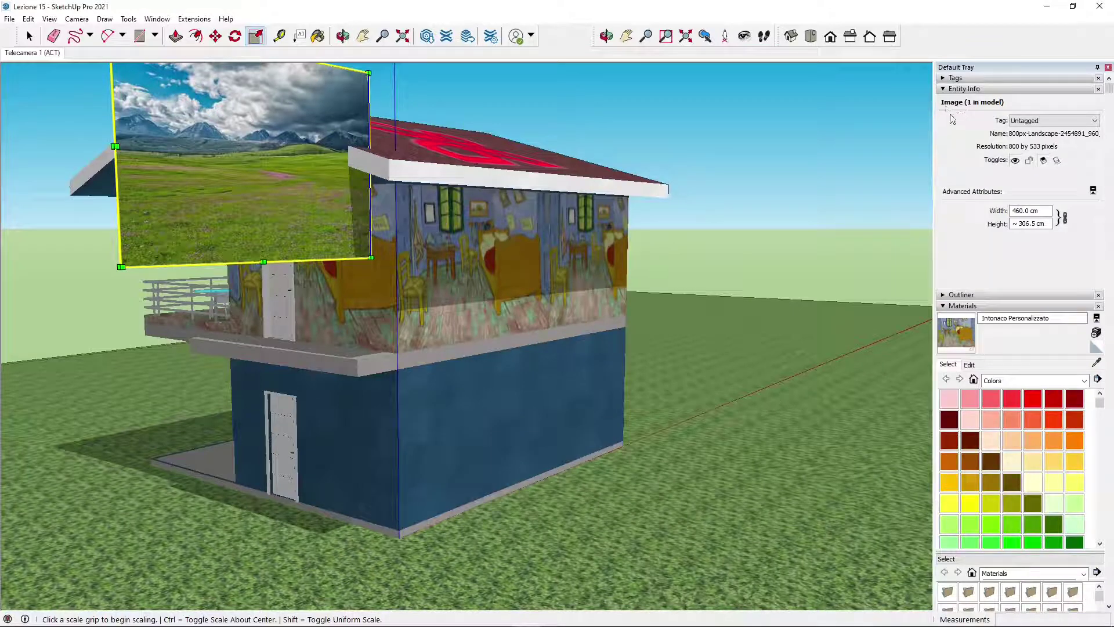
pyautogui.scroll(-5, 520, 364)
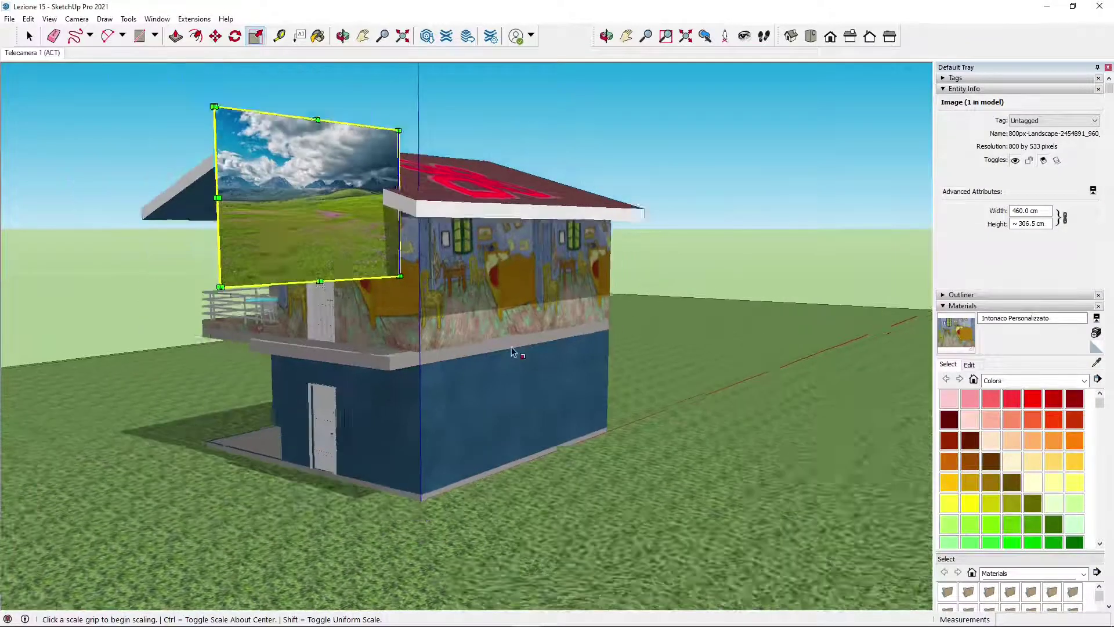
pyautogui.moveTo(519, 364); pyautogui.dragTo(486, 396, button='middle')
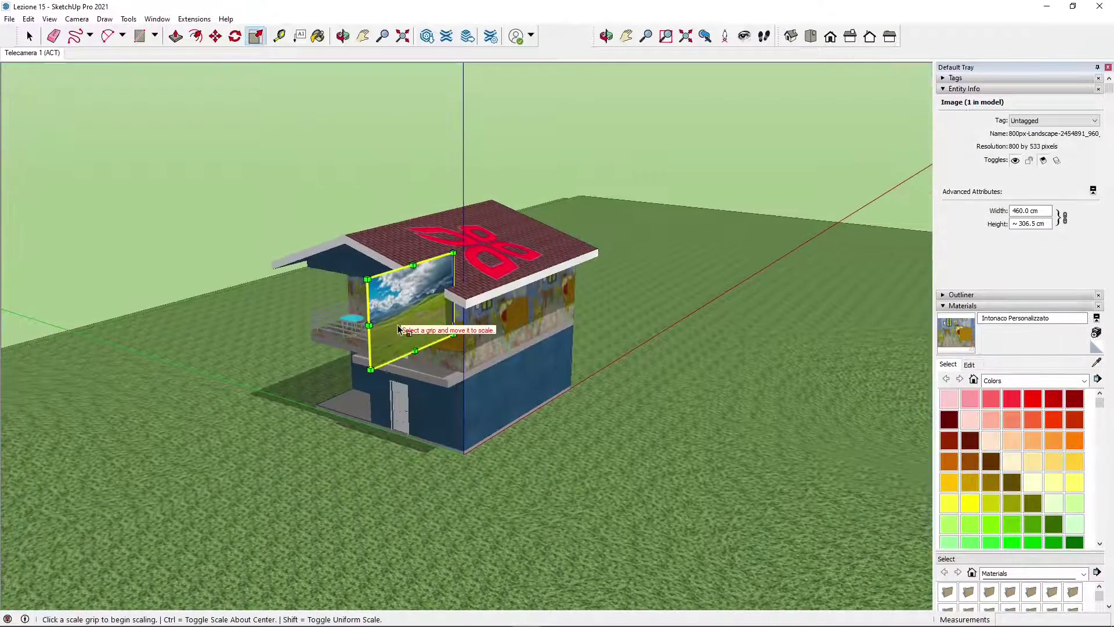
pyautogui.click(215, 36)
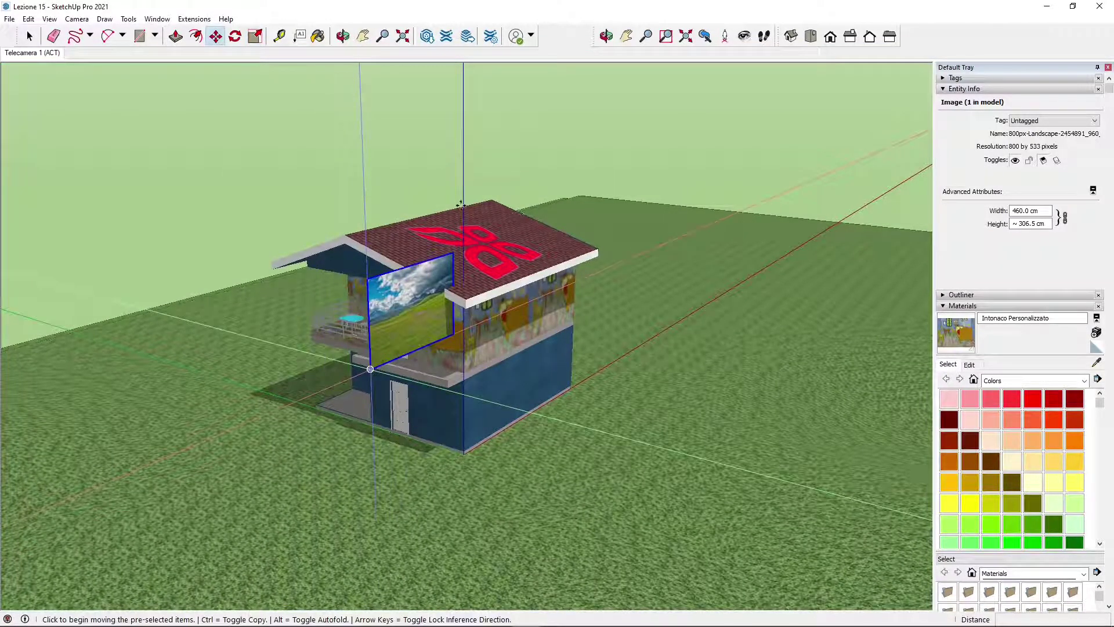
pyautogui.click(387, 184)
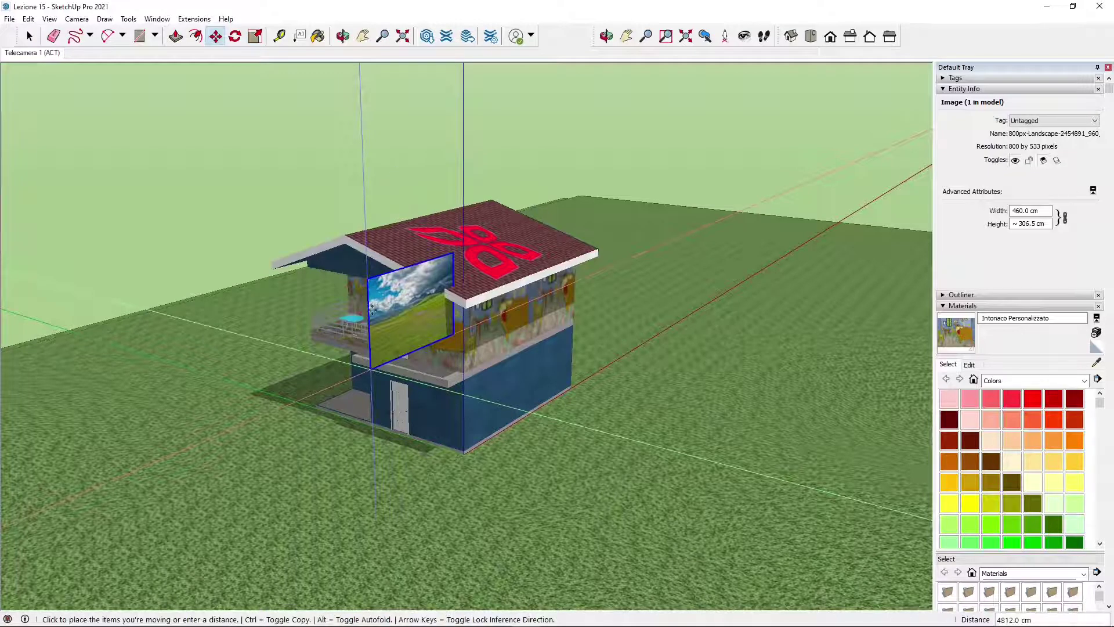
pyautogui.press('Escape')
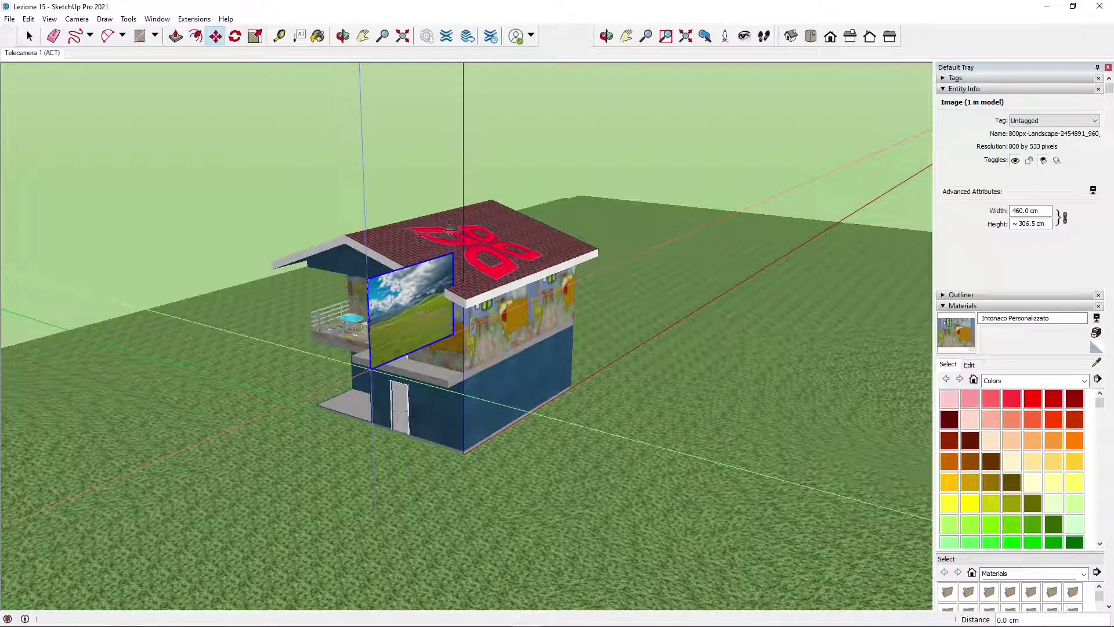
# Start moving the selected landscape image away from the house with the Move tool
pyautogui.moveTo(494, 240); pyautogui.dragTo(443, 268, button='middle')
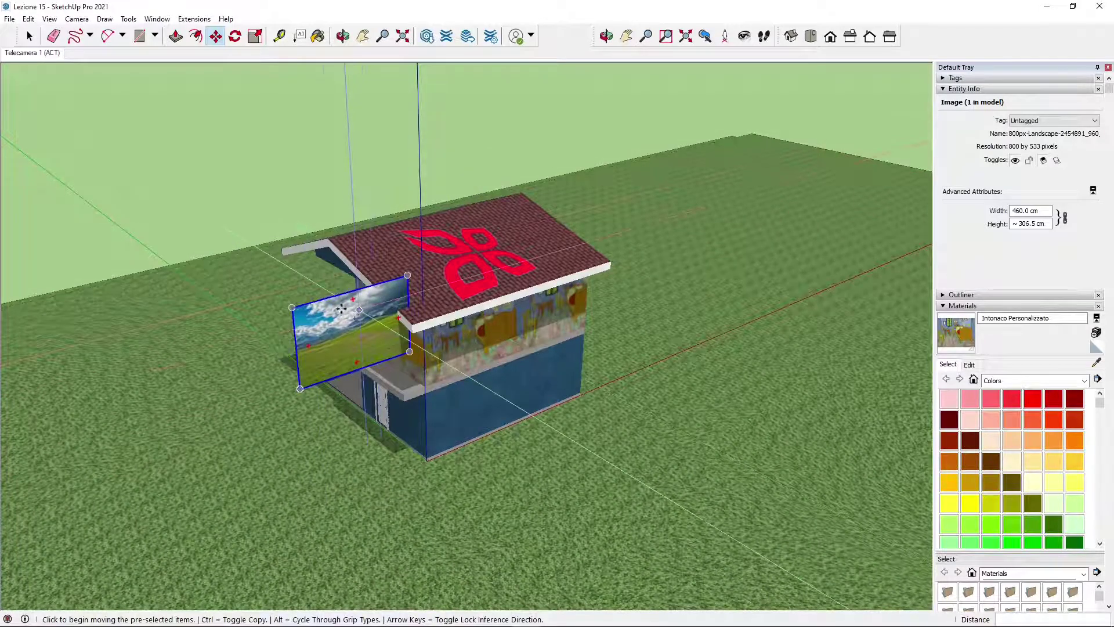
pyautogui.scroll(3, 333, 349)
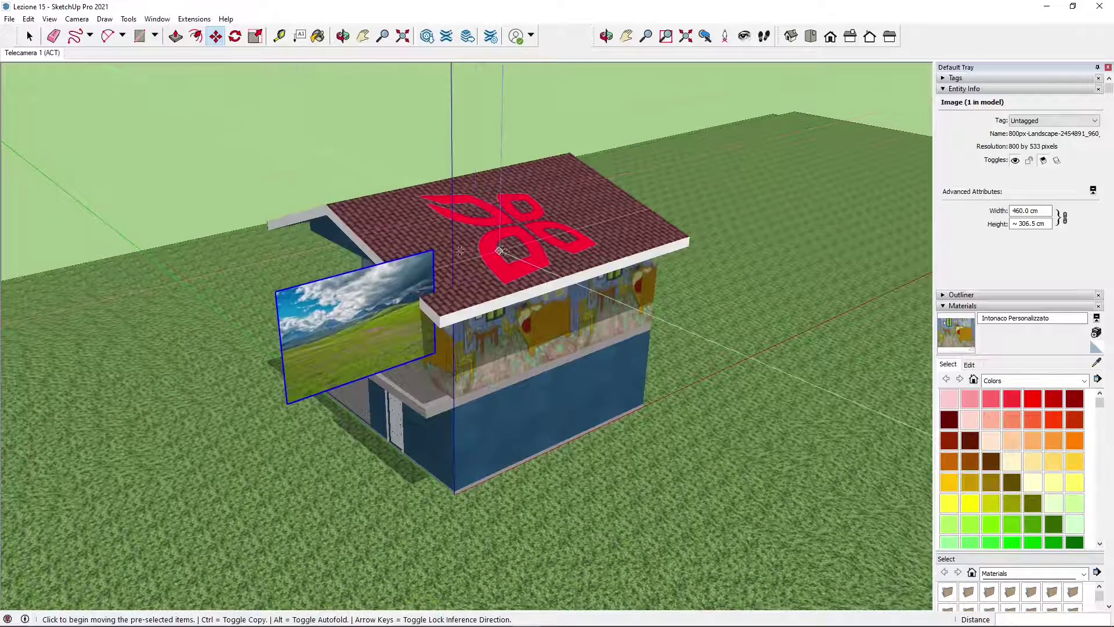
pyautogui.click(27, 30)
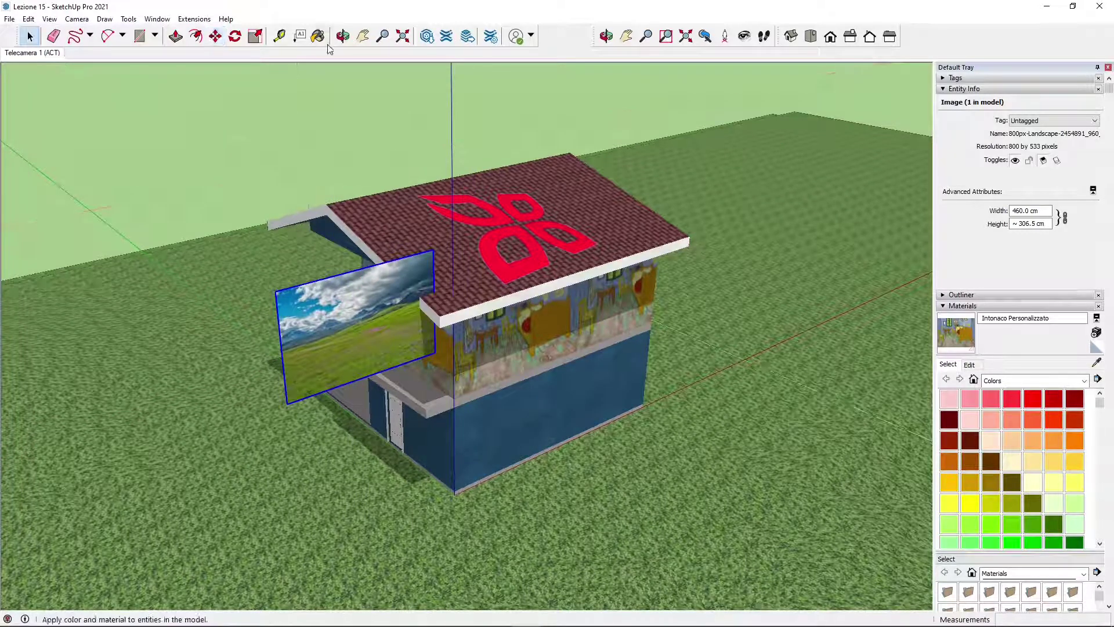
pyautogui.click(215, 36)
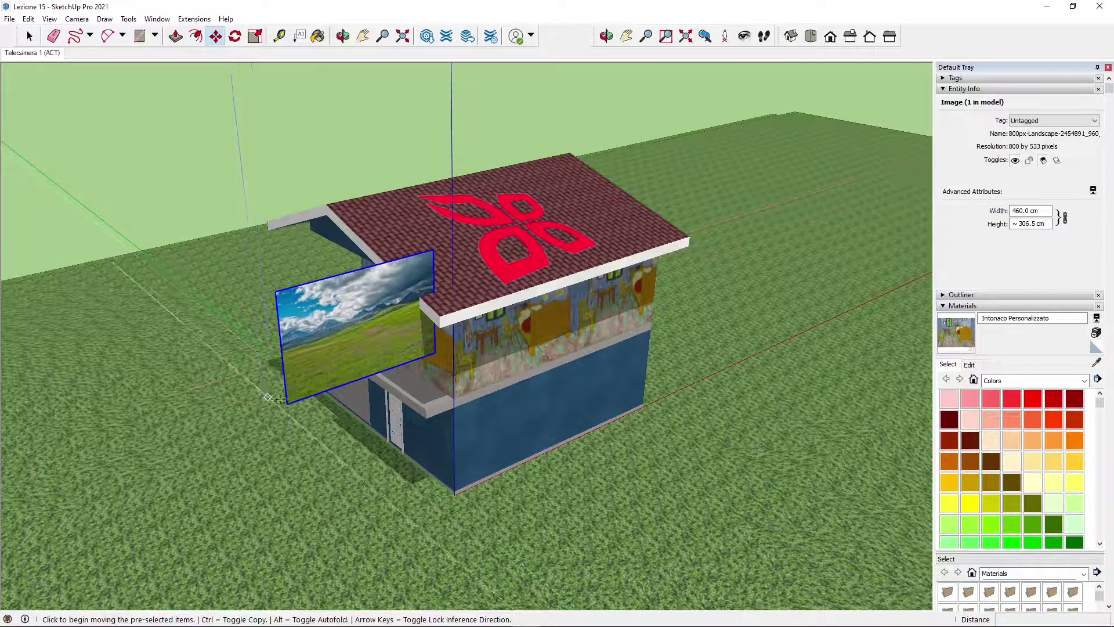